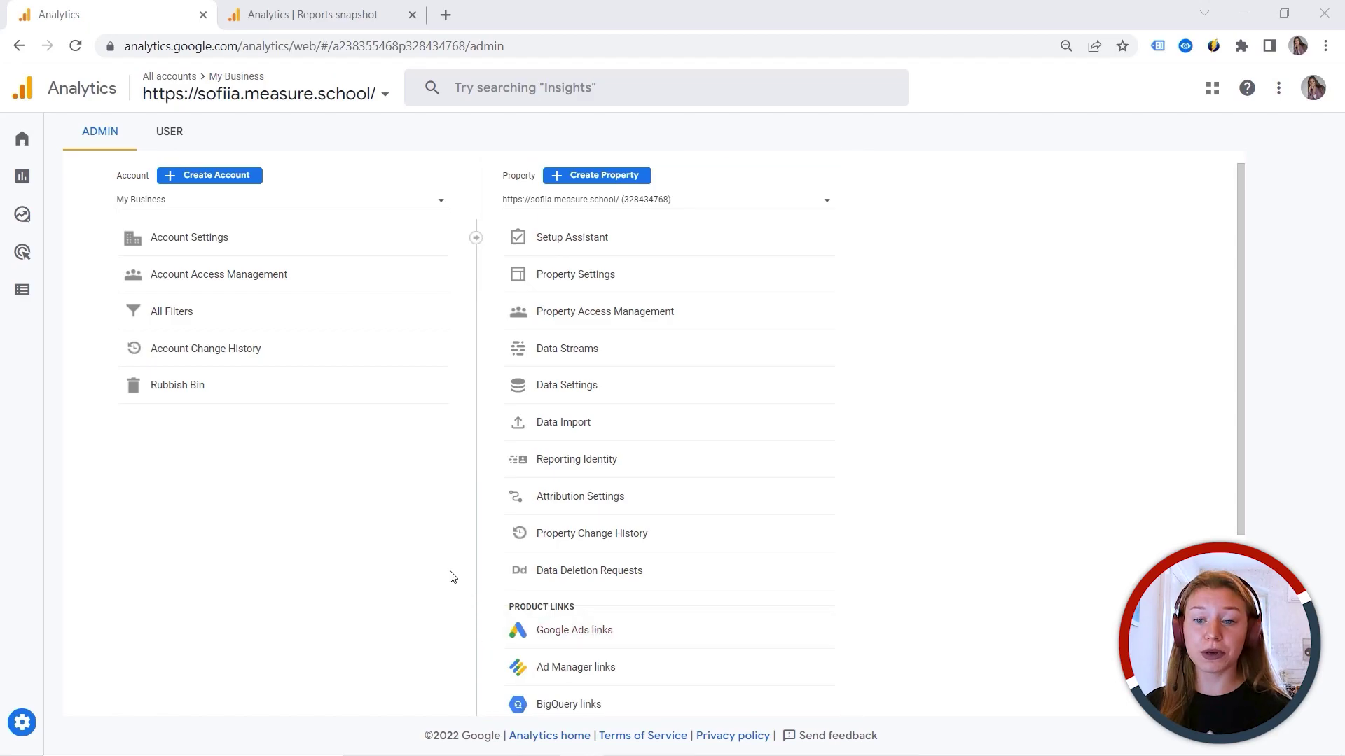
Step: Open Account Settings and scroll through the data-sharing options
{"action": "left_click", "coordinate": [187, 239]}
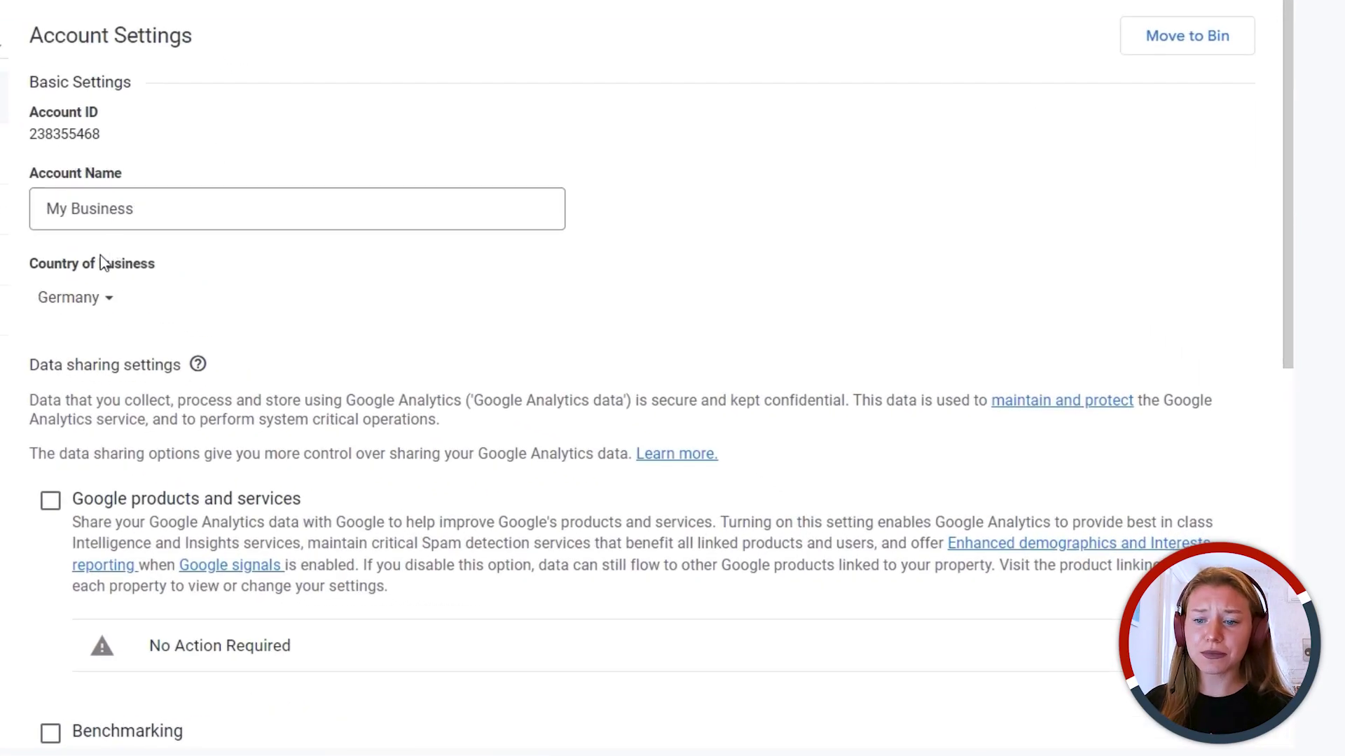
{"action": "scroll", "coordinate": [95, 241], "scroll_direction": "down", "scroll_amount": 3}
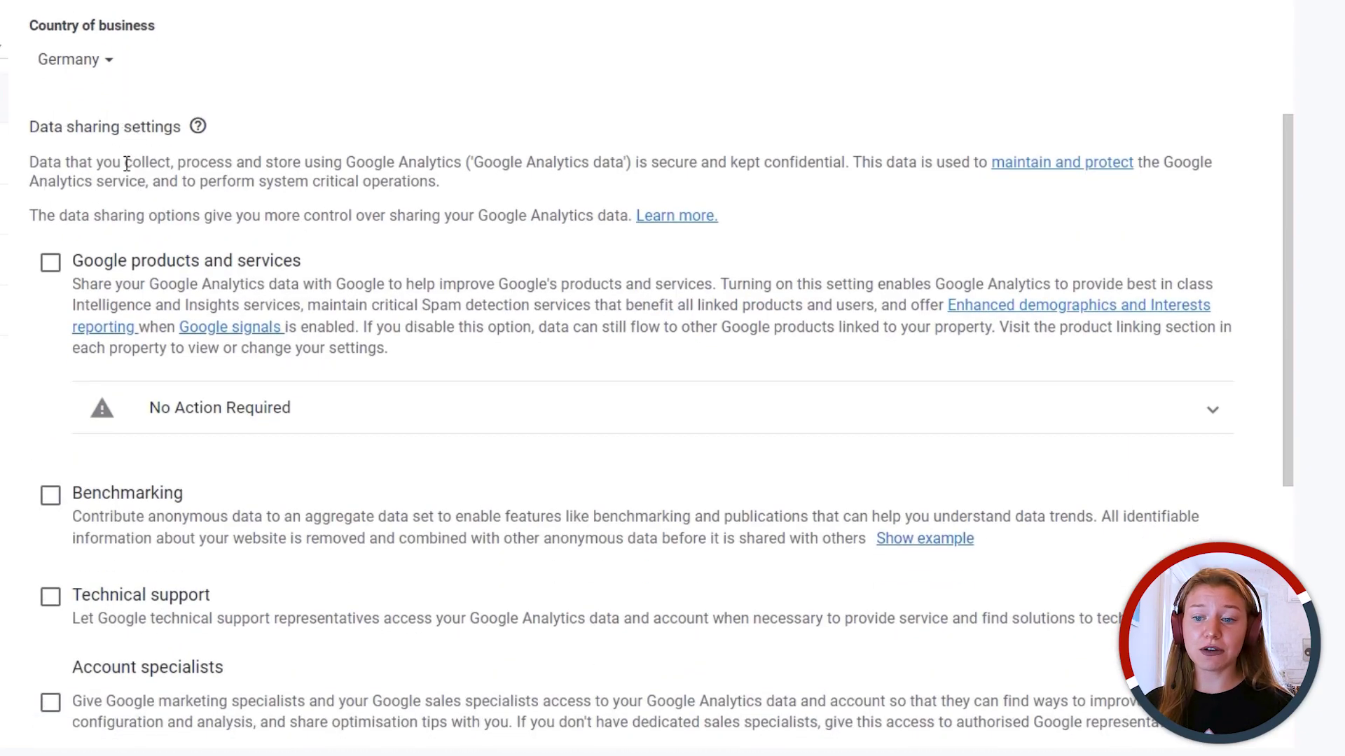
{"action": "scroll", "coordinate": [122, 161], "scroll_direction": "down", "scroll_amount": 3}
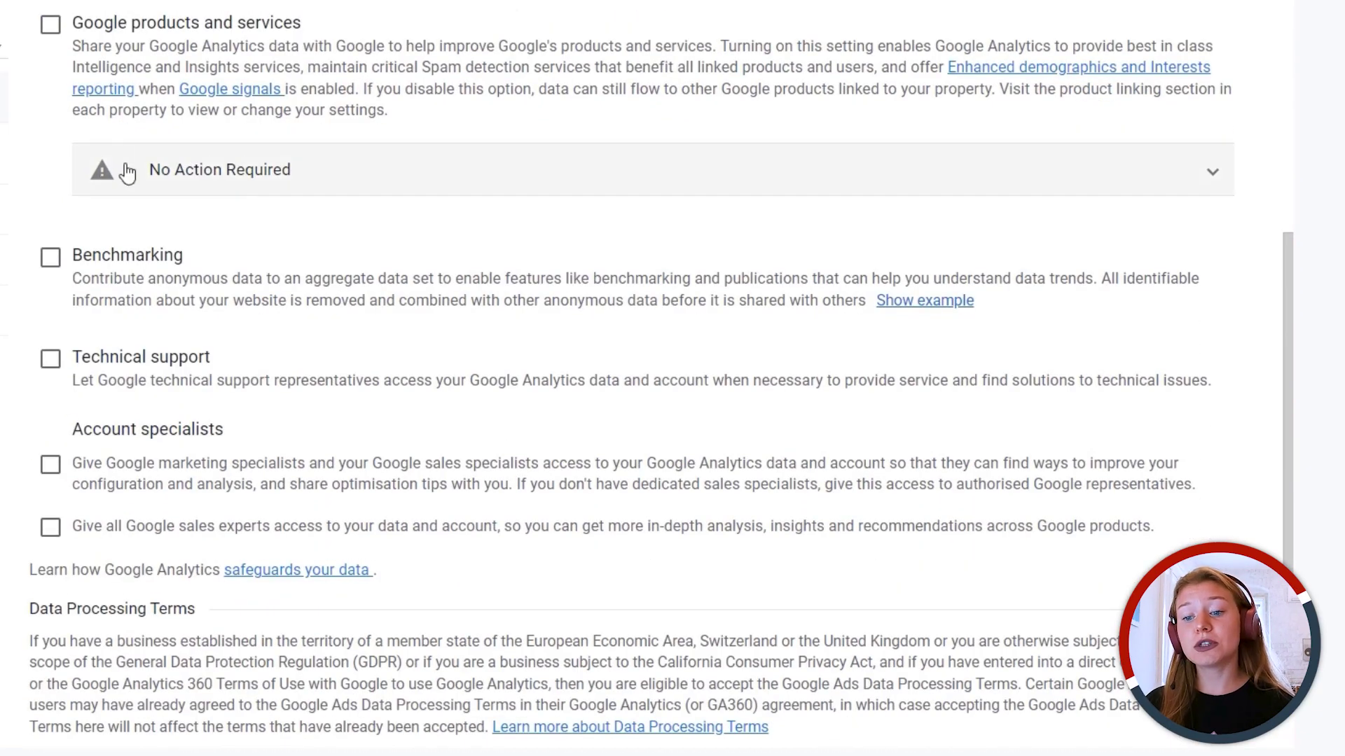
{"action": "scroll", "coordinate": [126, 168], "scroll_direction": "down", "scroll_amount": 2}
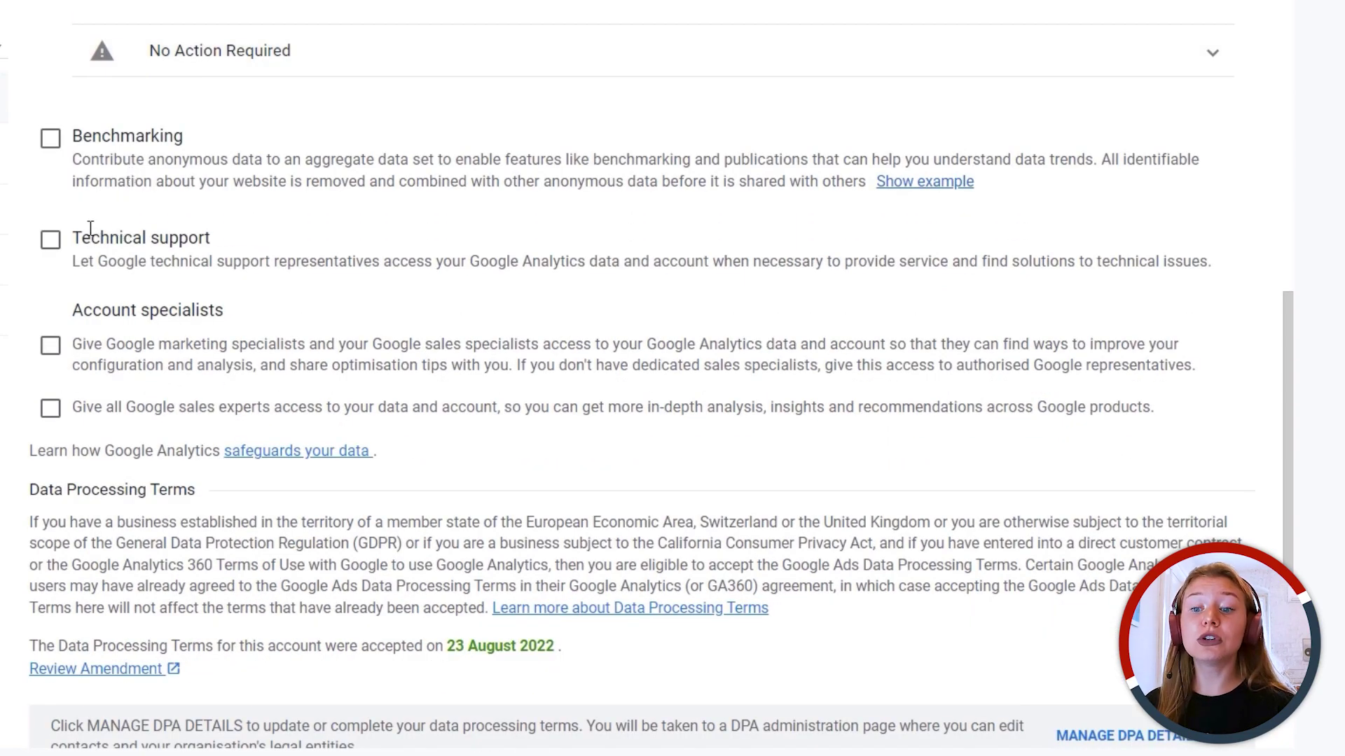
Step: Toggle Technical support and Account specialists sharing on, then back off
{"action": "left_click", "coordinate": [50, 240]}
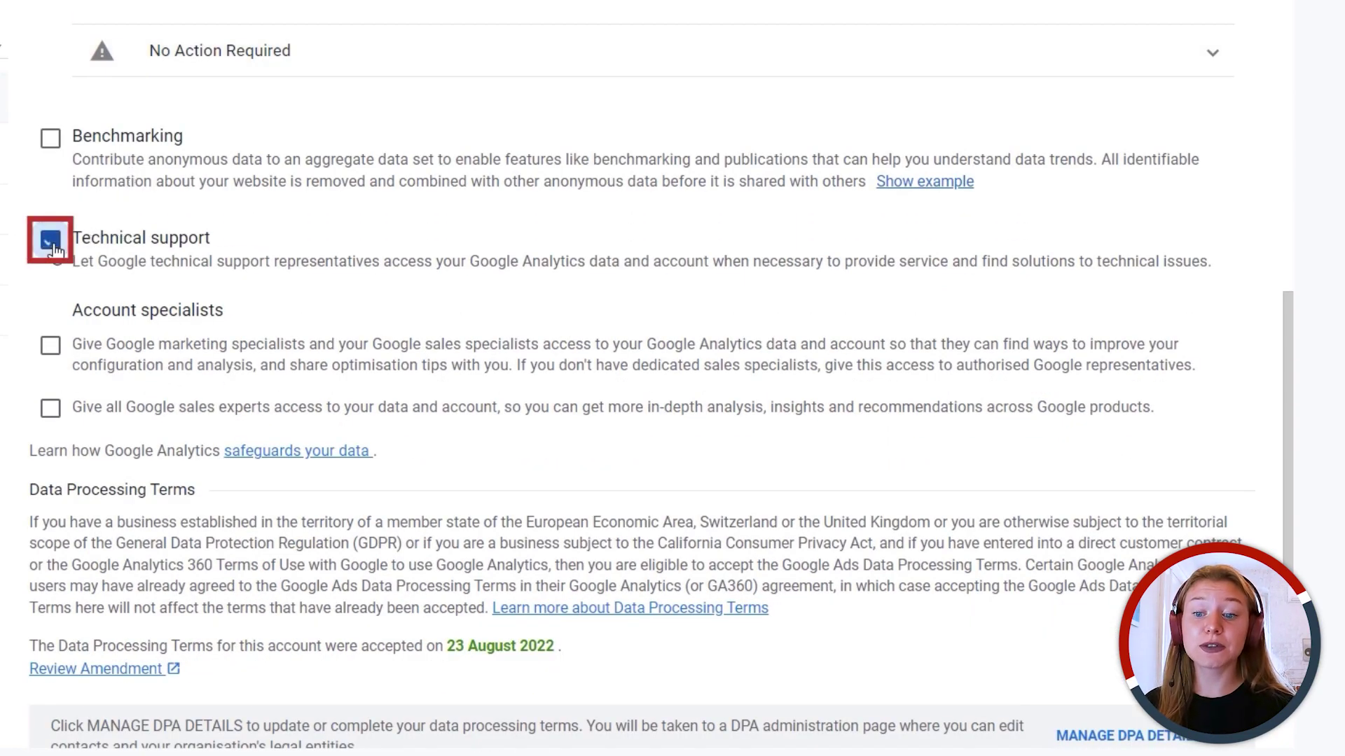
{"action": "left_click", "coordinate": [51, 240]}
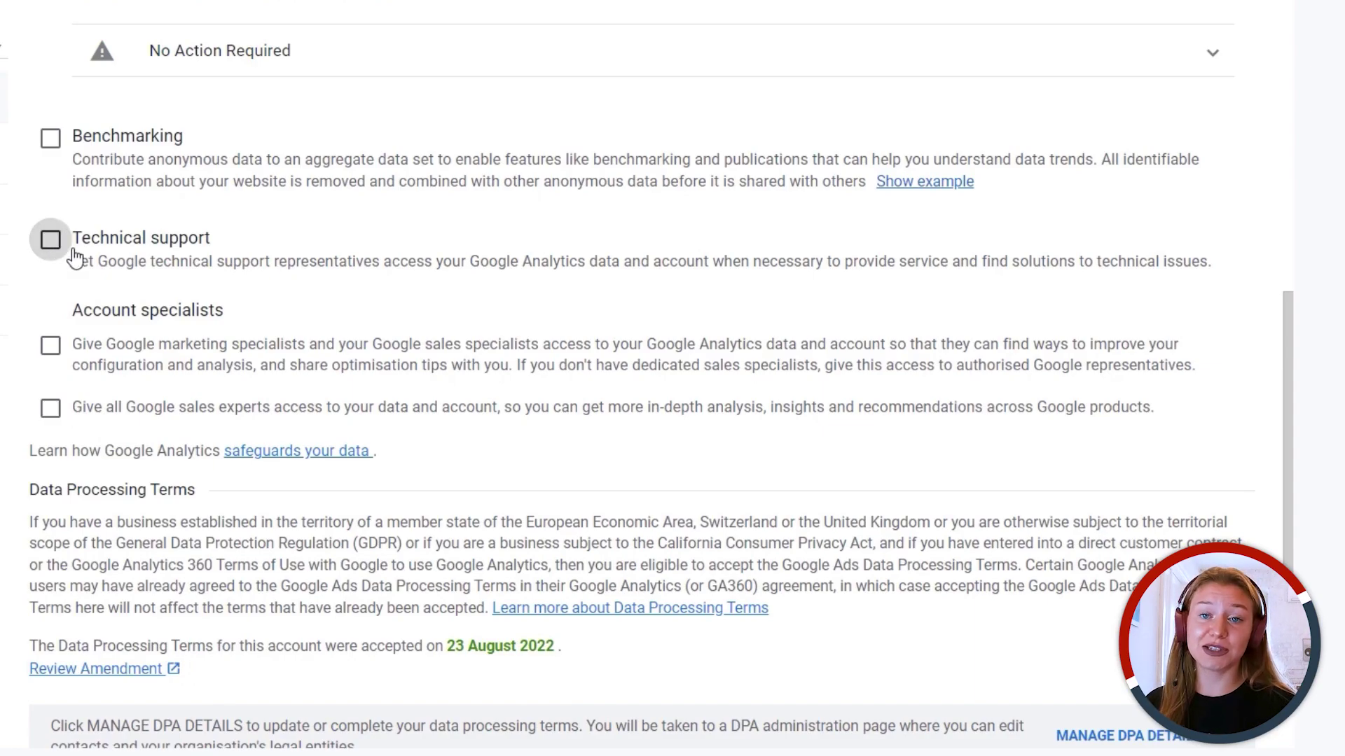
{"action": "left_click", "coordinate": [51, 347]}
{"action": "left_click", "coordinate": [51, 347]}
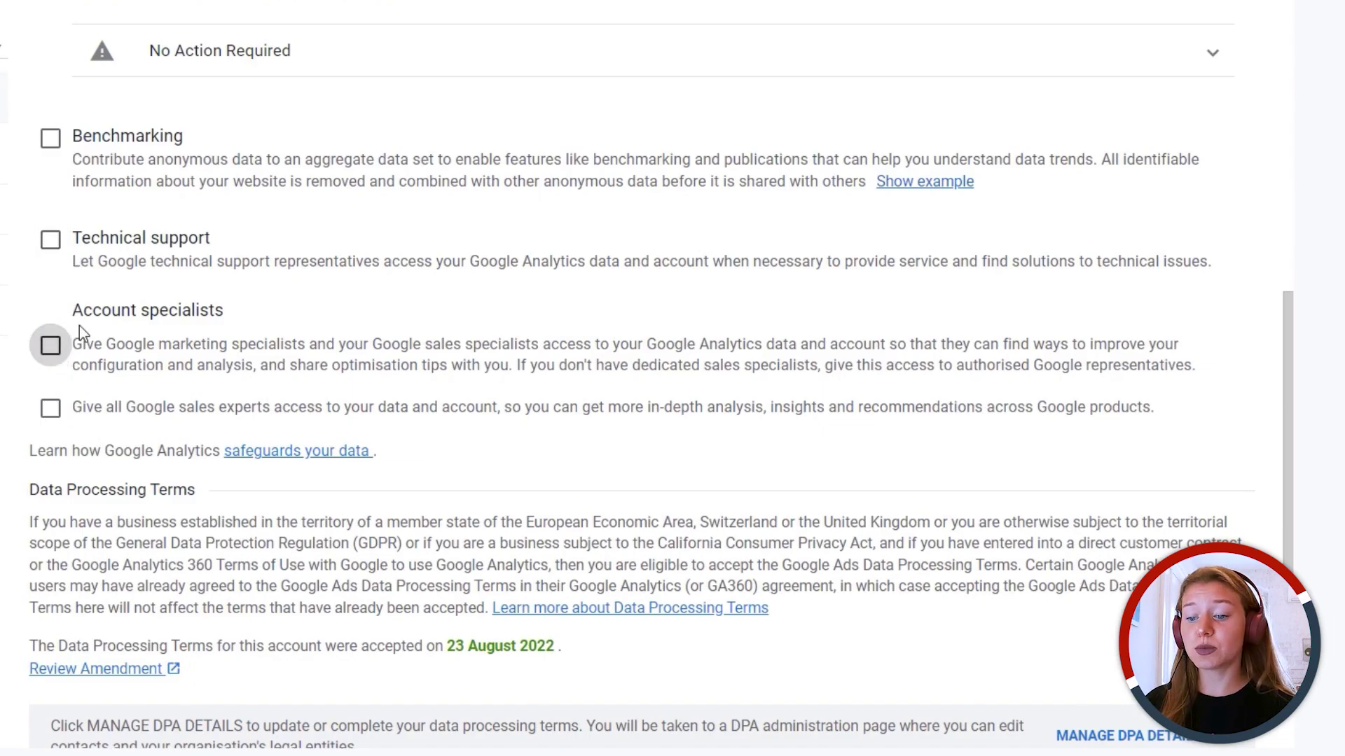
{"action": "scroll", "coordinate": [81, 325], "scroll_direction": "down", "scroll_amount": 2}
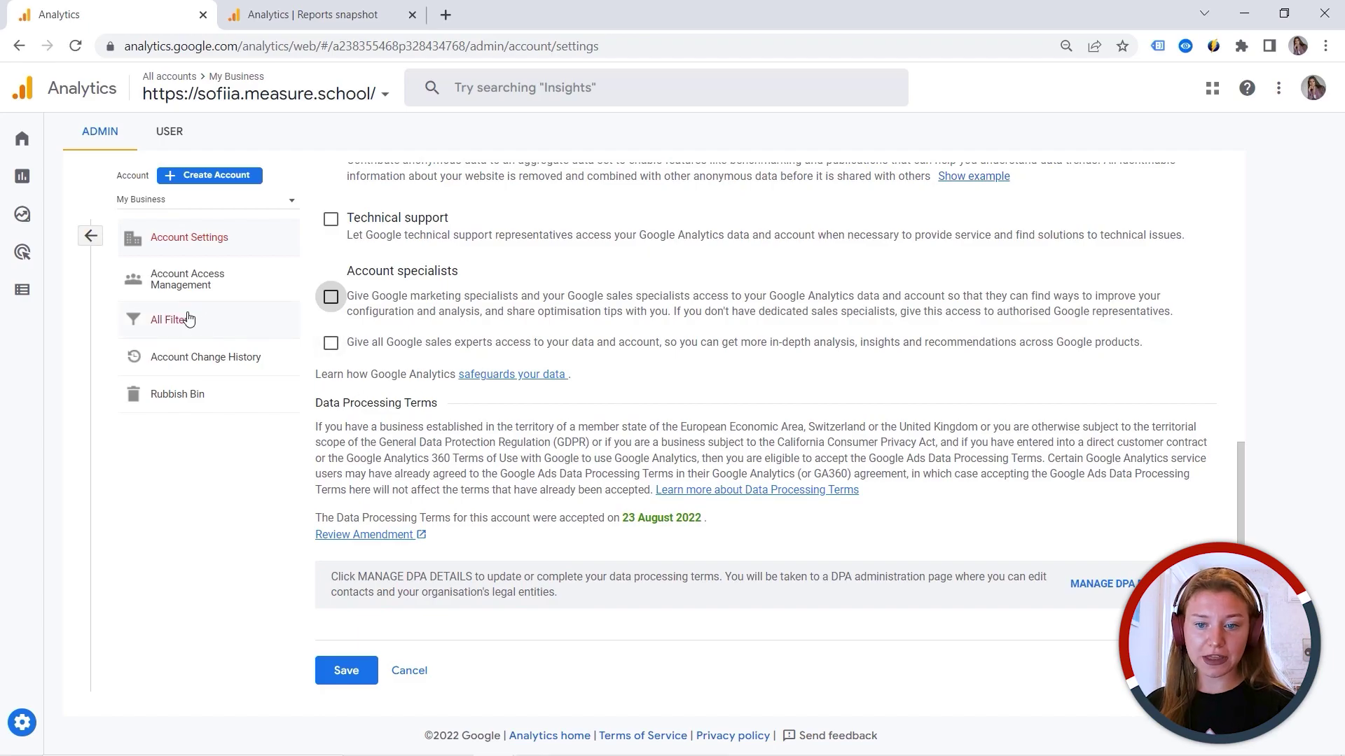
Step: In Account Access Management, start a new Add users form
{"action": "left_click", "coordinate": [175, 283]}
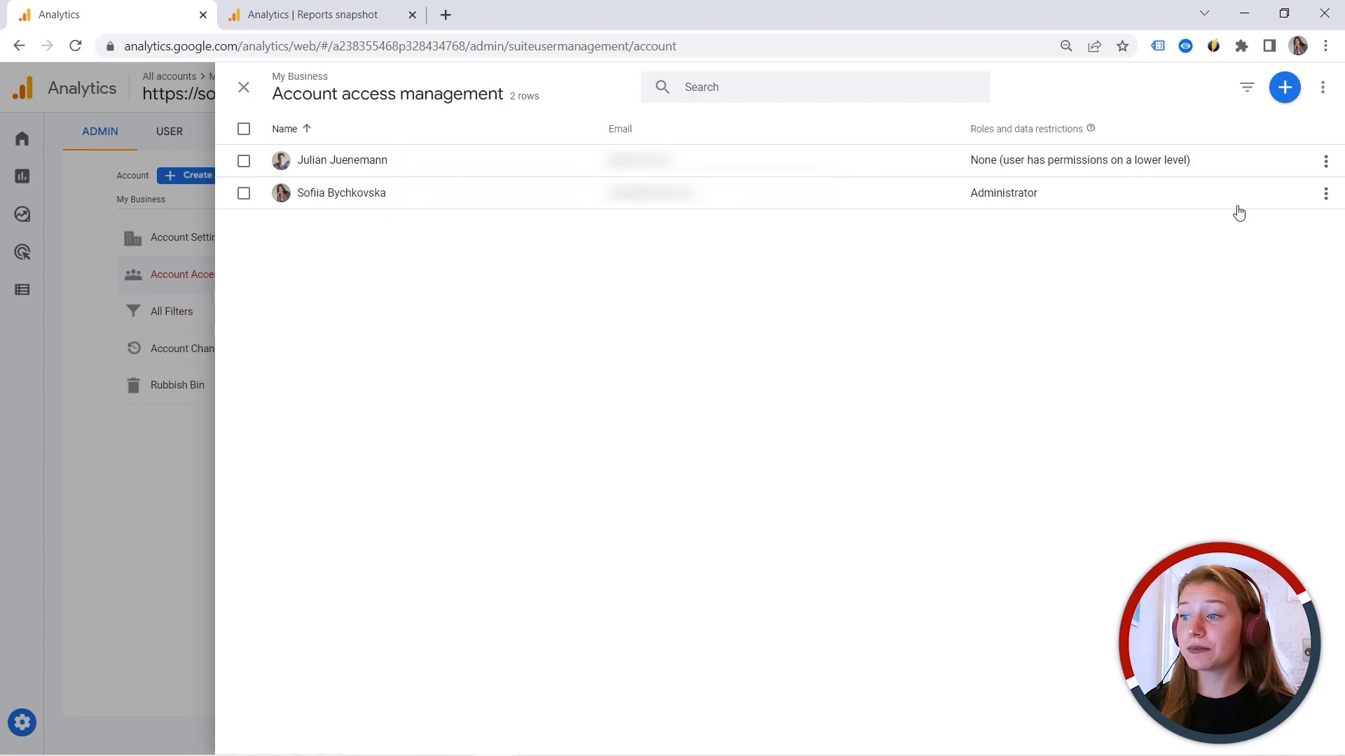
{"action": "left_click", "coordinate": [1281, 91]}
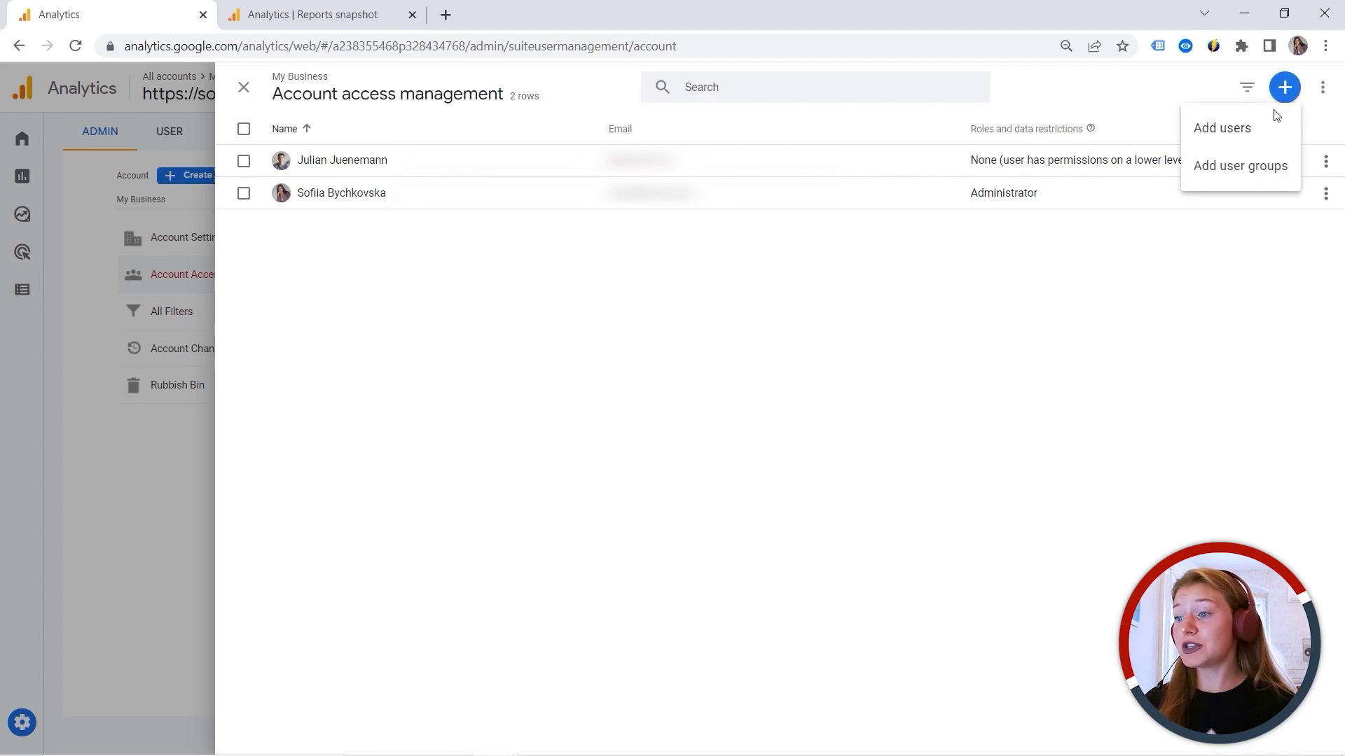
{"action": "left_click", "coordinate": [1213, 142]}
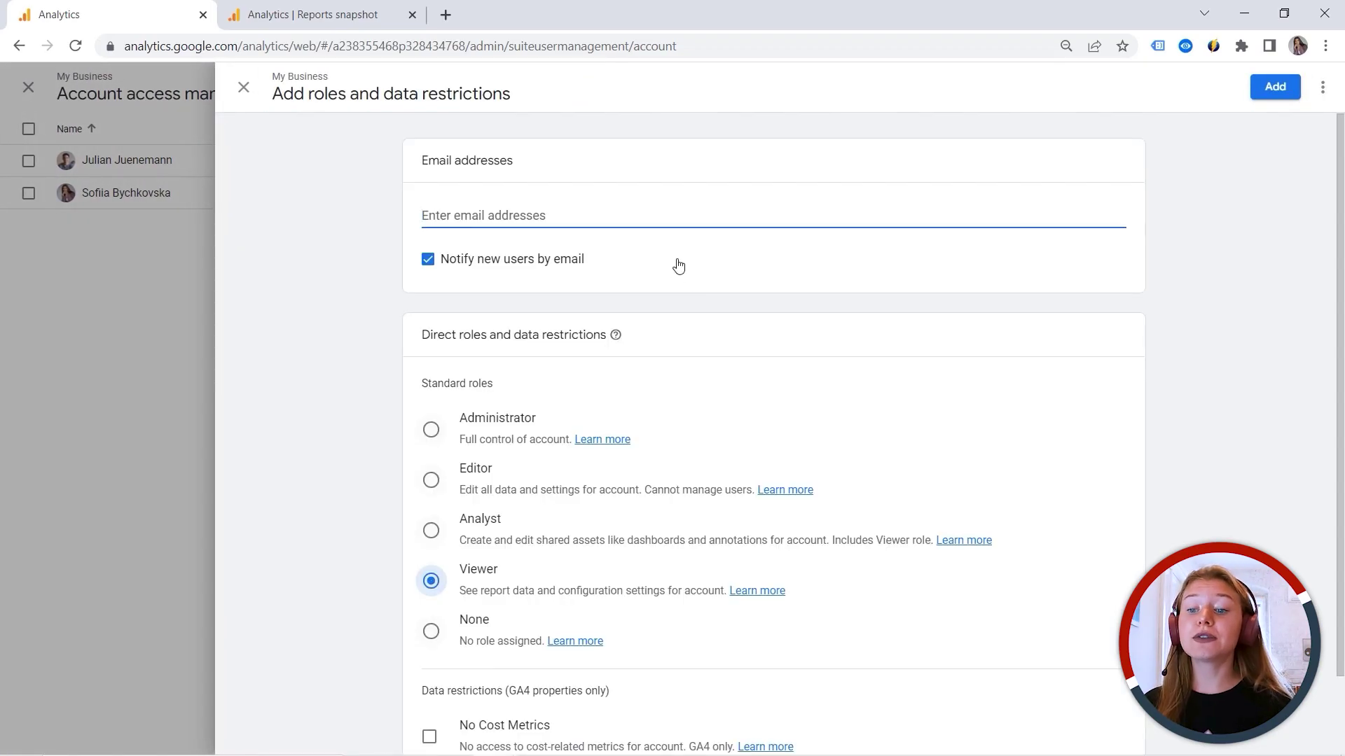
{"action": "scroll", "coordinate": [677, 264], "scroll_direction": "down", "scroll_amount": 1}
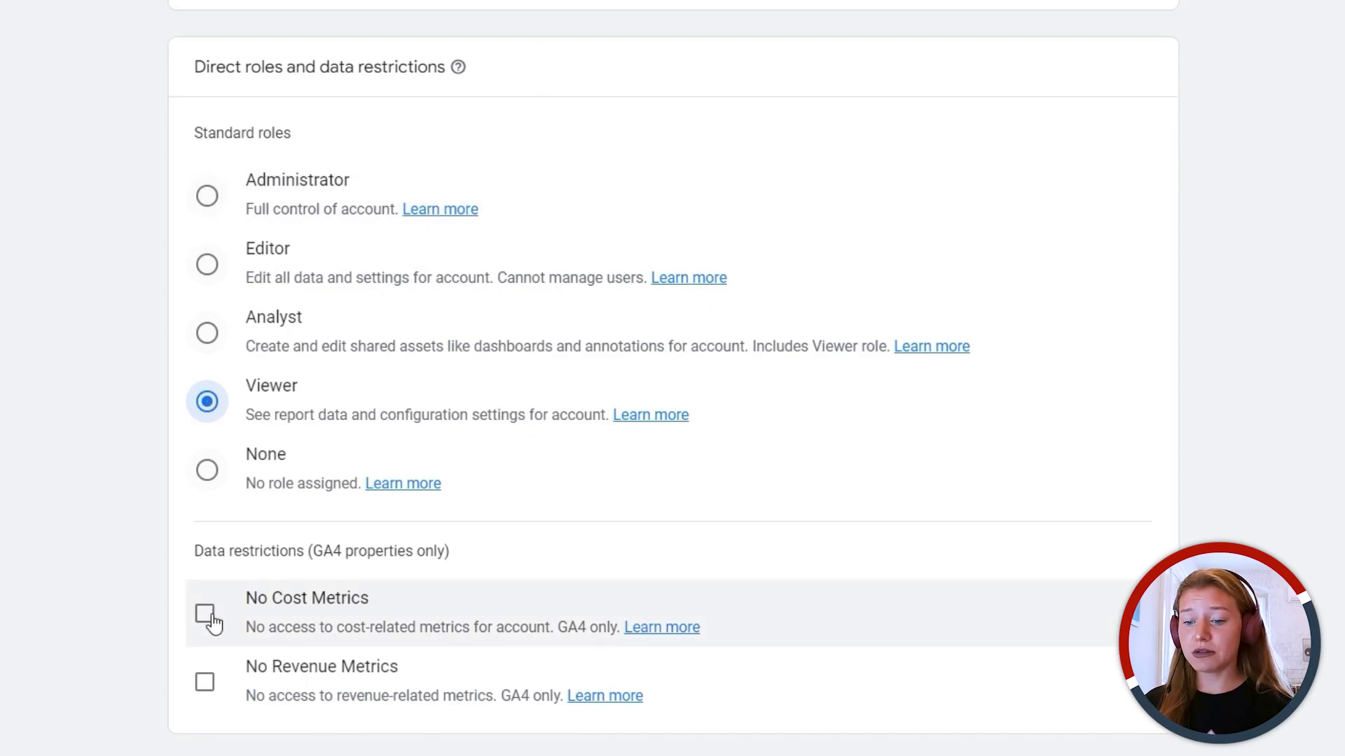
Step: Toggle No Cost Metrics on and off, then discard the drafted Viewer user without saving
{"action": "left_click", "coordinate": [205, 614]}
{"action": "left_click", "coordinate": [205, 615]}
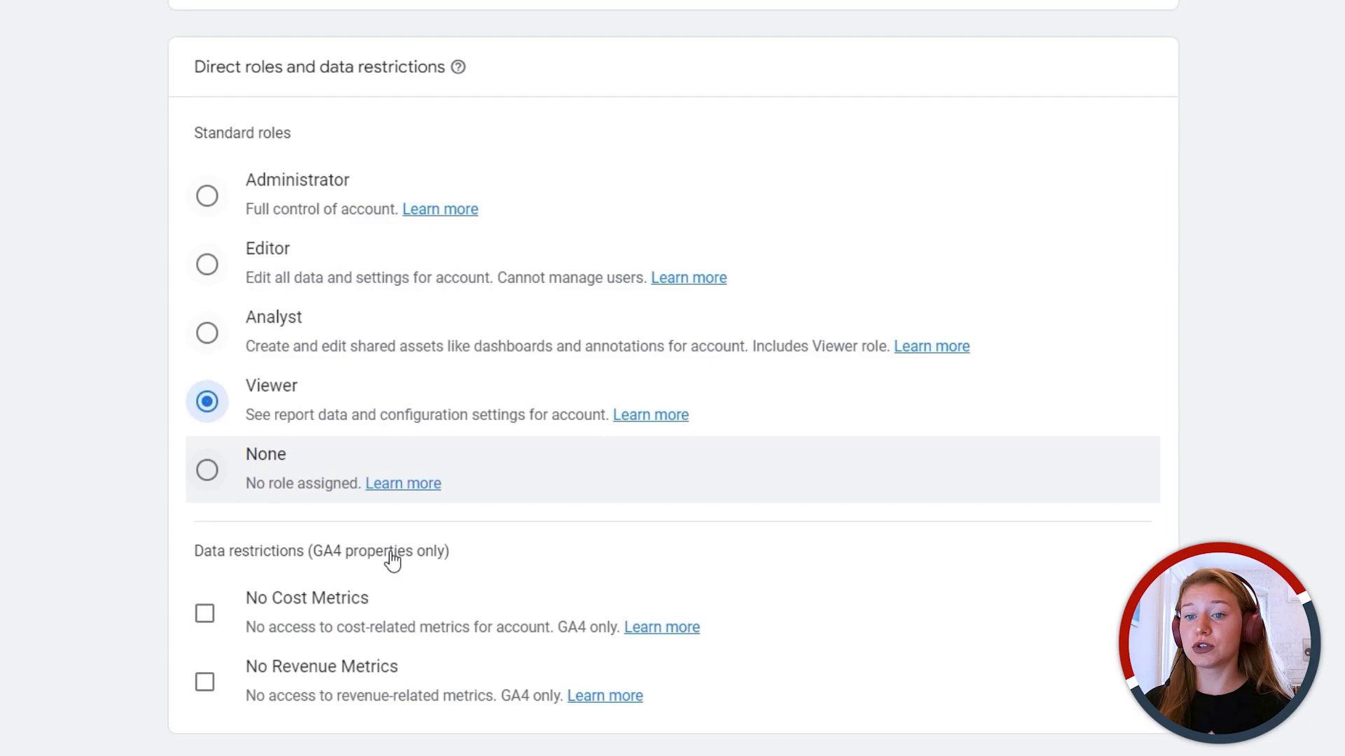
{"action": "left_click", "coordinate": [244, 90]}
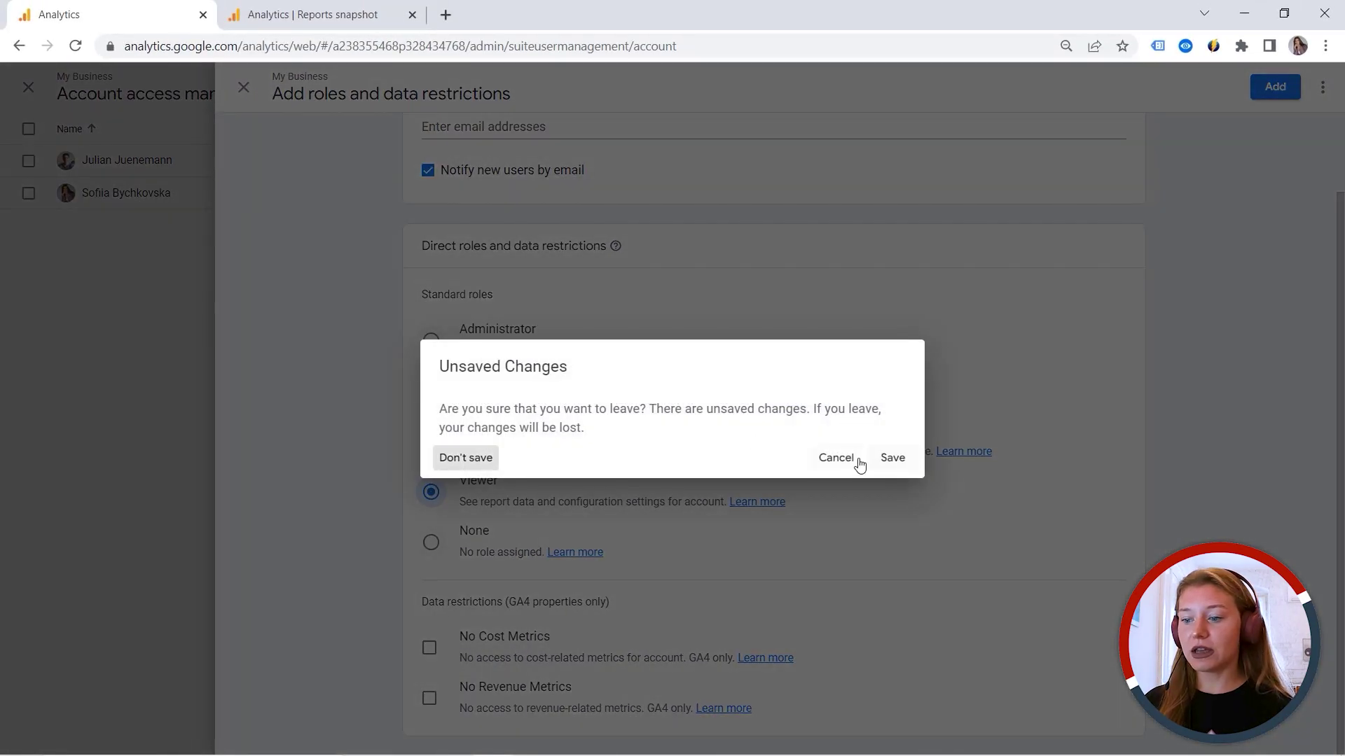
{"action": "left_click", "coordinate": [465, 459]}
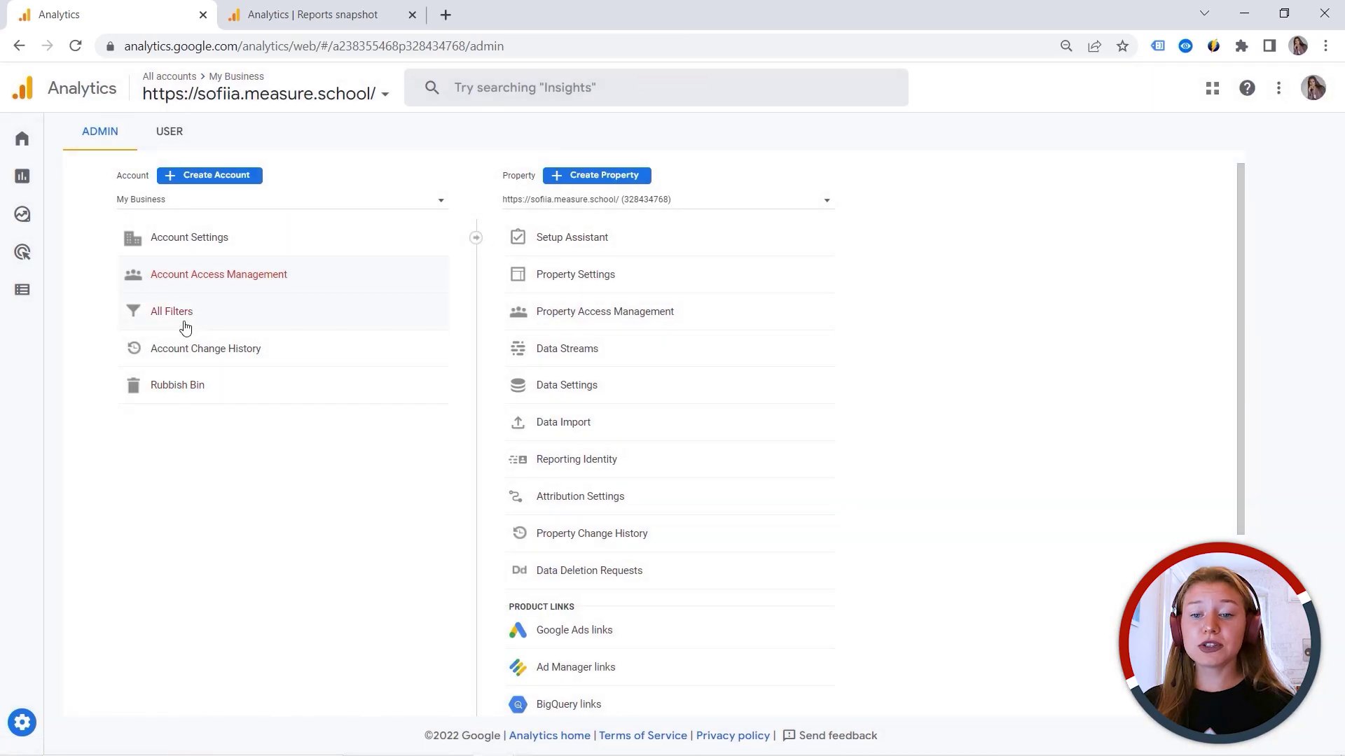
Step: View All Filters and the Account Change History's 28 modifications, then return to the Admin overview
{"action": "left_click", "coordinate": [172, 312]}
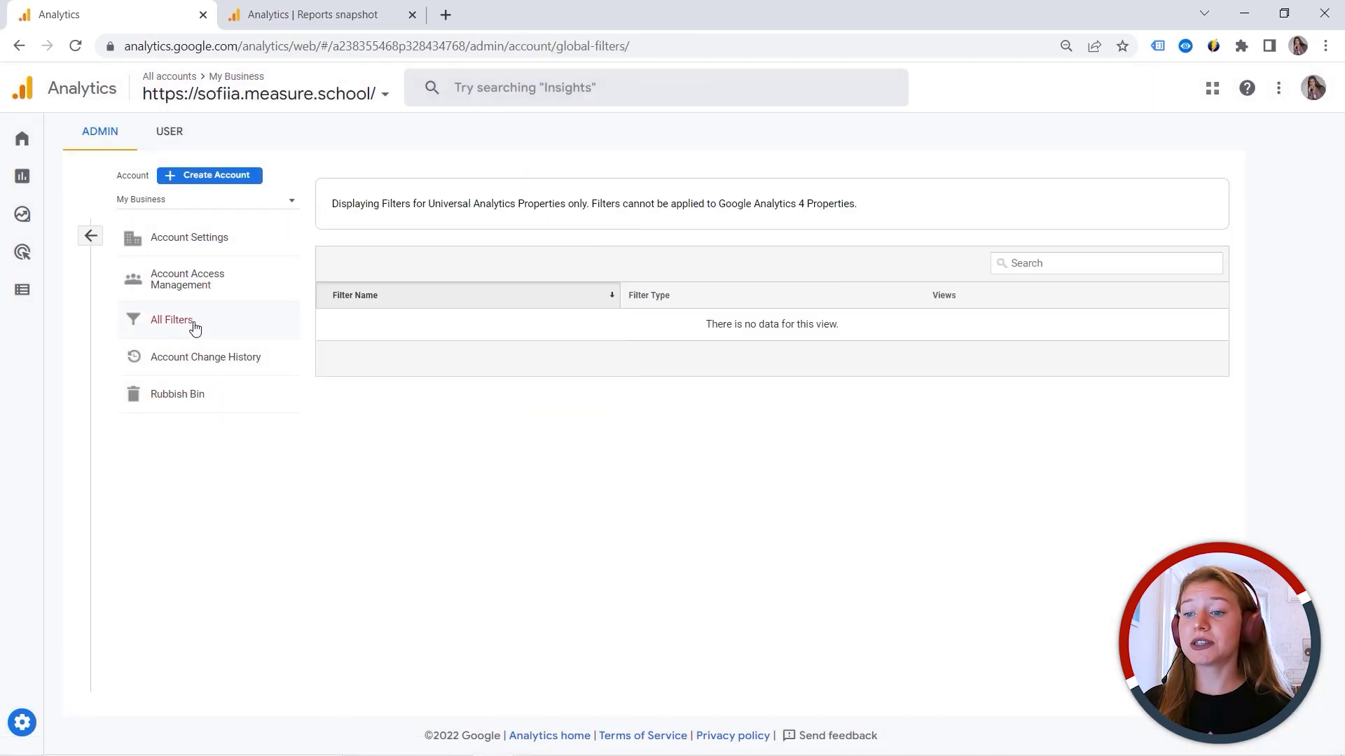
{"action": "left_click", "coordinate": [205, 361]}
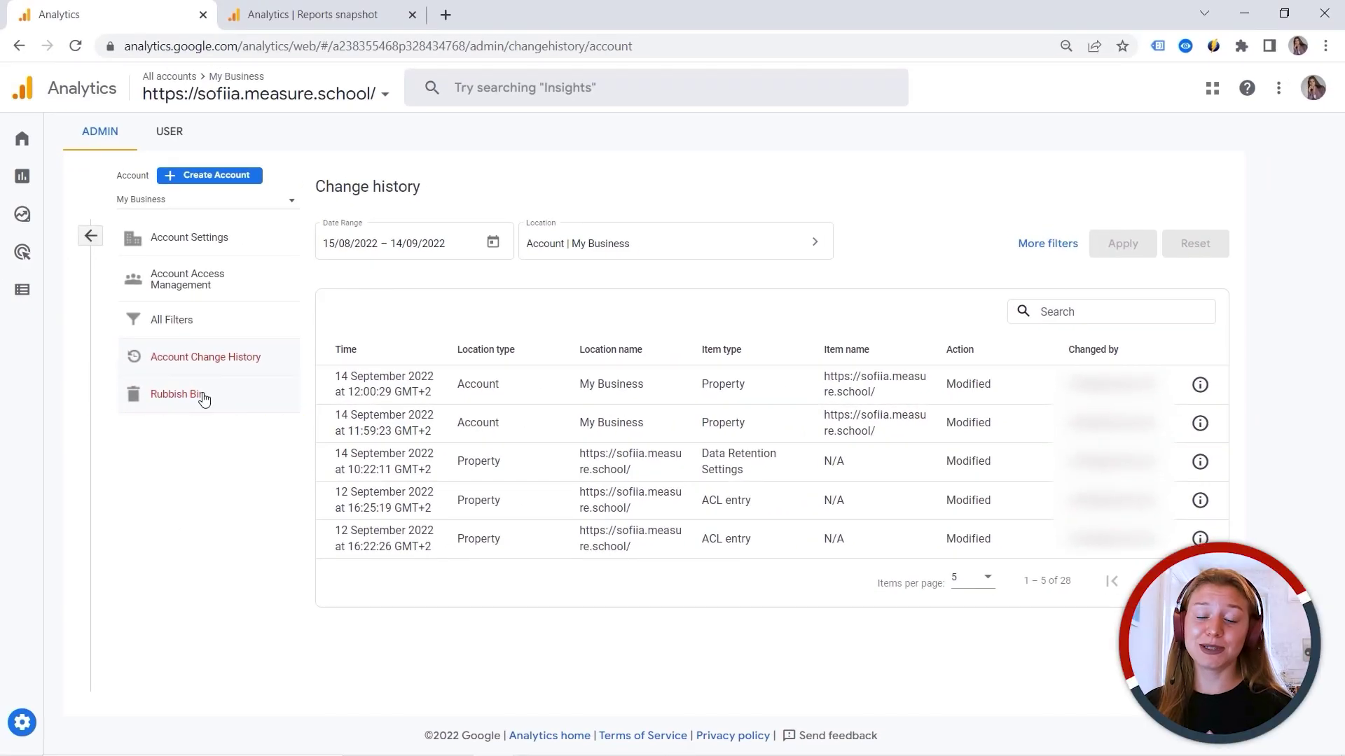
{"action": "left_click", "coordinate": [91, 237]}
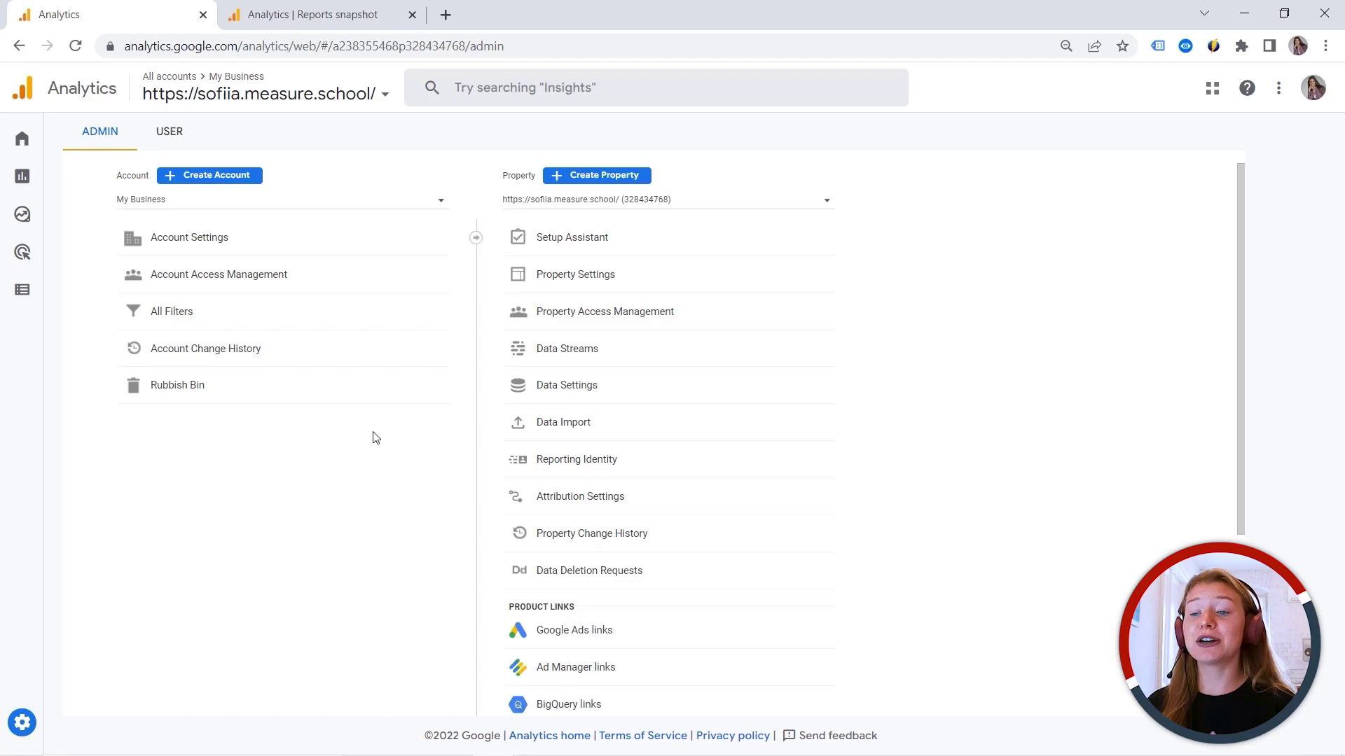
Step: Set the property's industry category to Games in Property Settings and save
{"action": "left_click", "coordinate": [561, 274]}
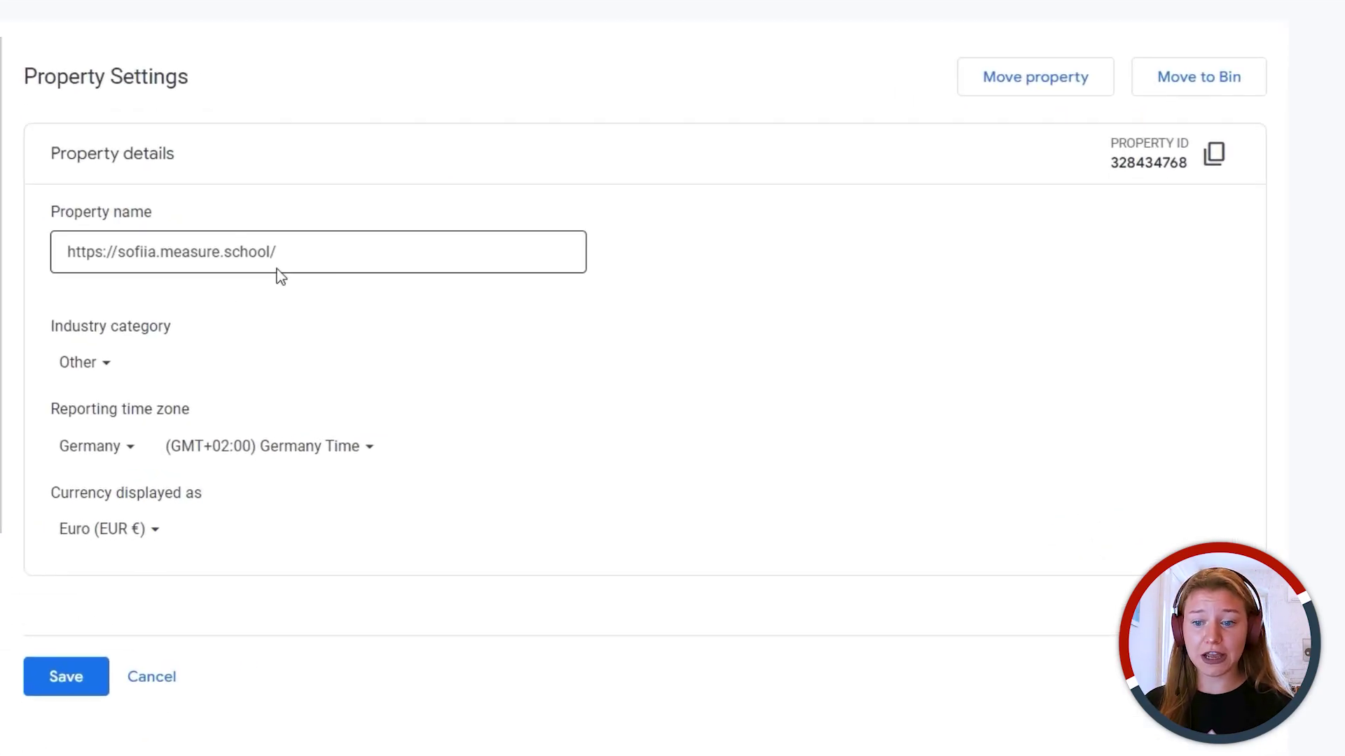
{"action": "left_click", "coordinate": [105, 363]}
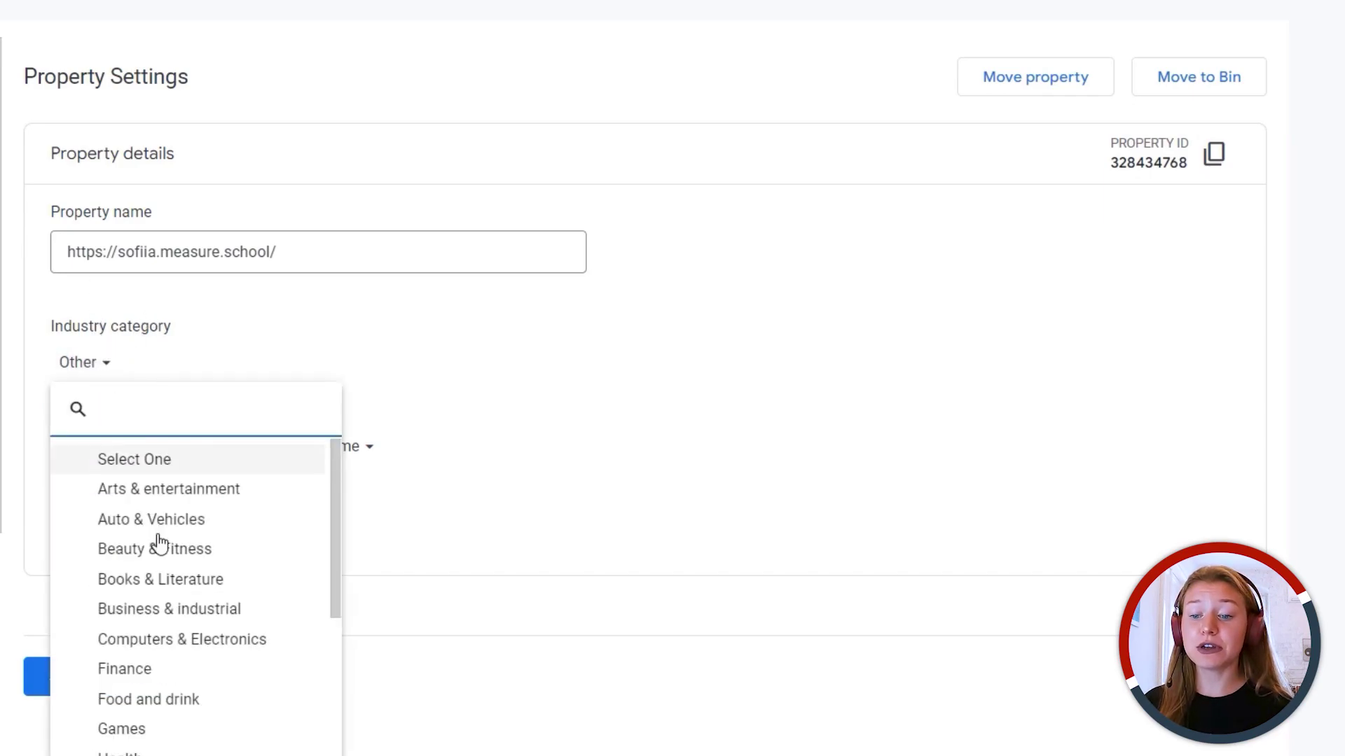
{"action": "left_click", "coordinate": [150, 729]}
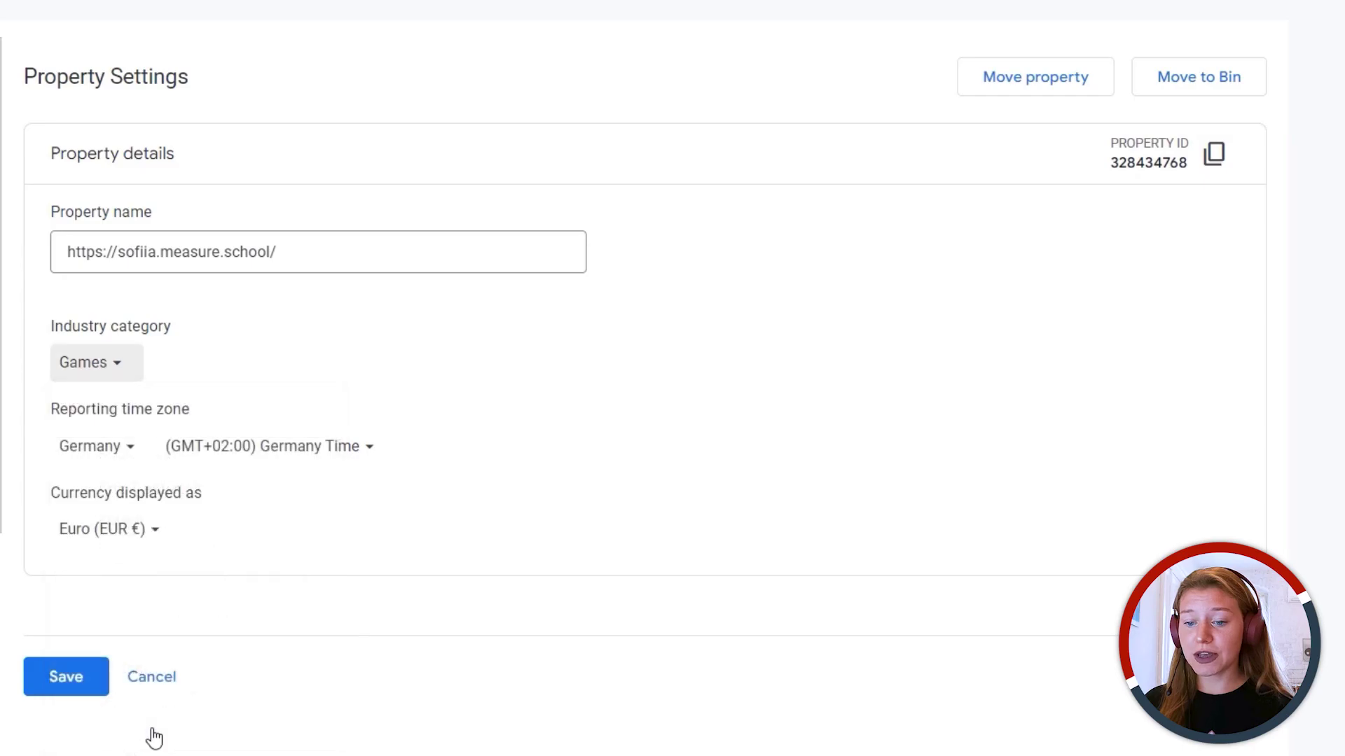
{"action": "left_click", "coordinate": [77, 683]}
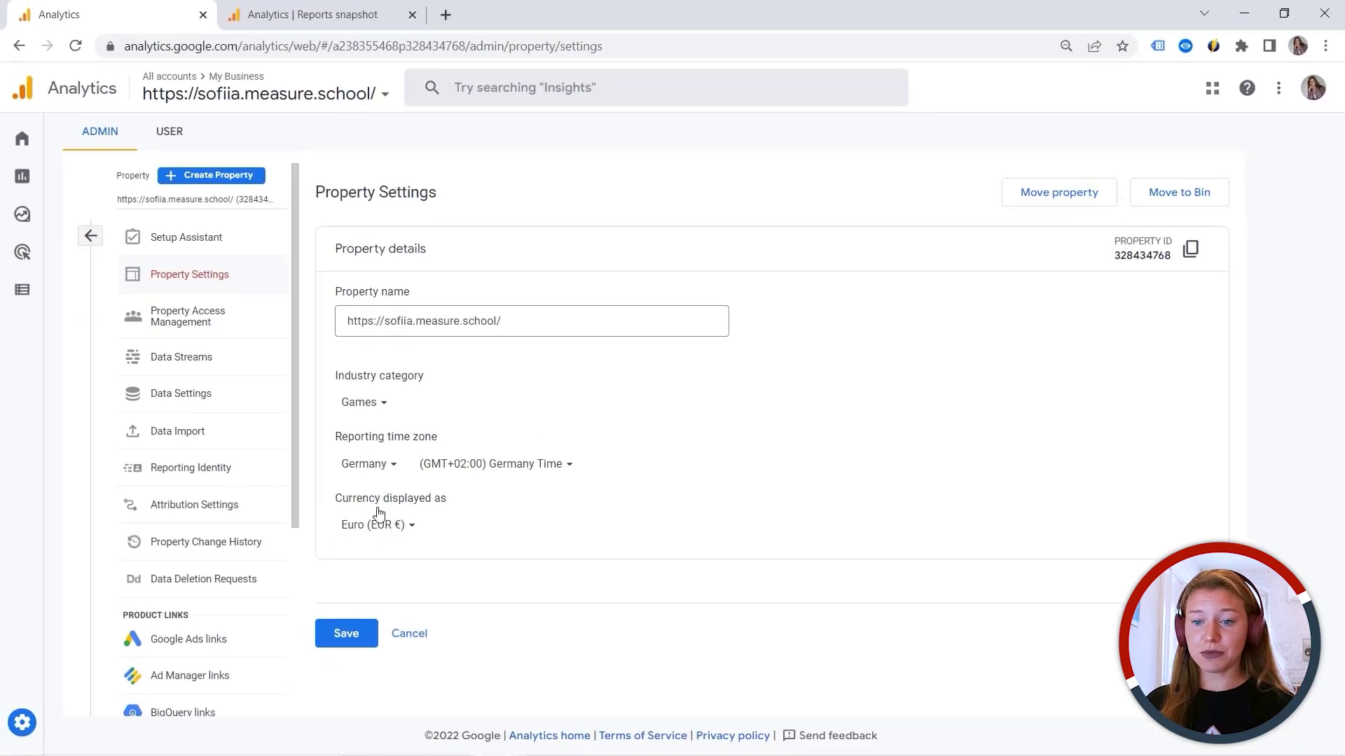
Step: Look at the Reports snapshot showing 68 users, then return to Admin
{"action": "mouse_move", "coordinate": [24, 216]}
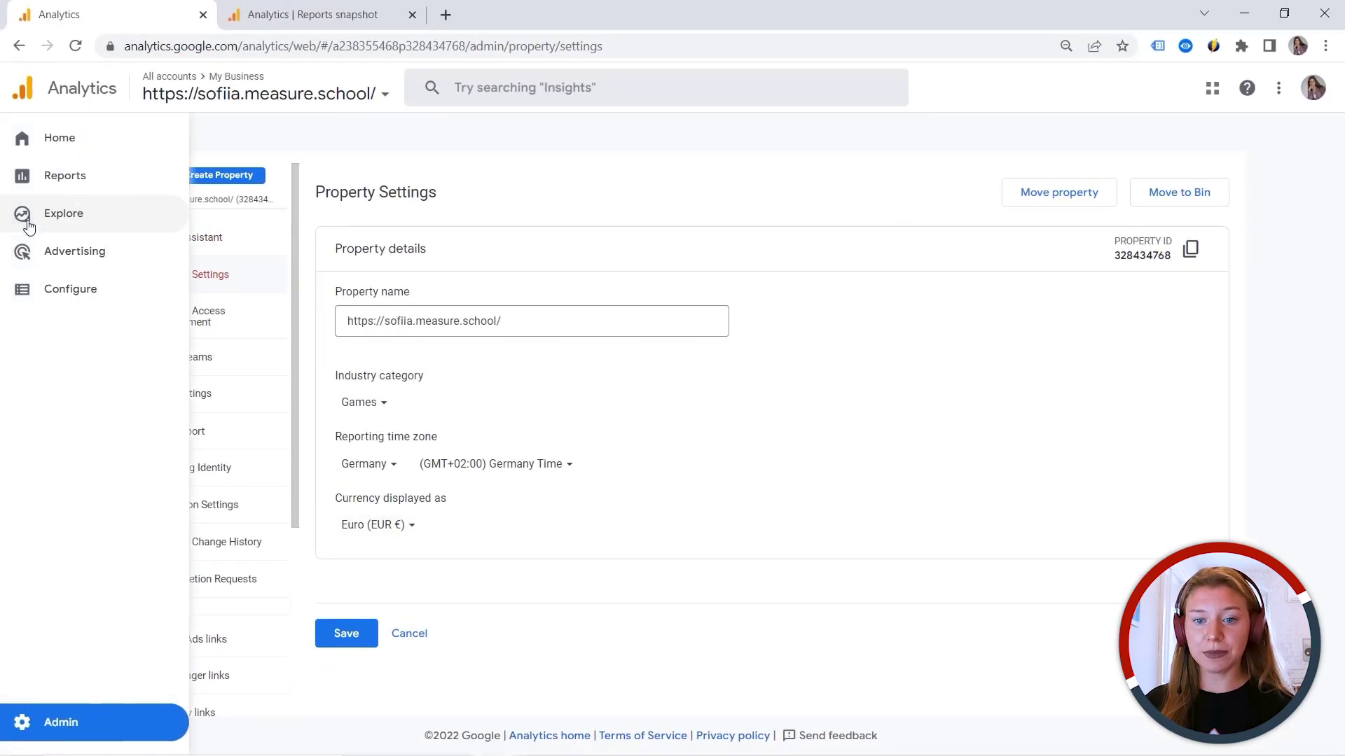
{"action": "left_click", "coordinate": [49, 188]}
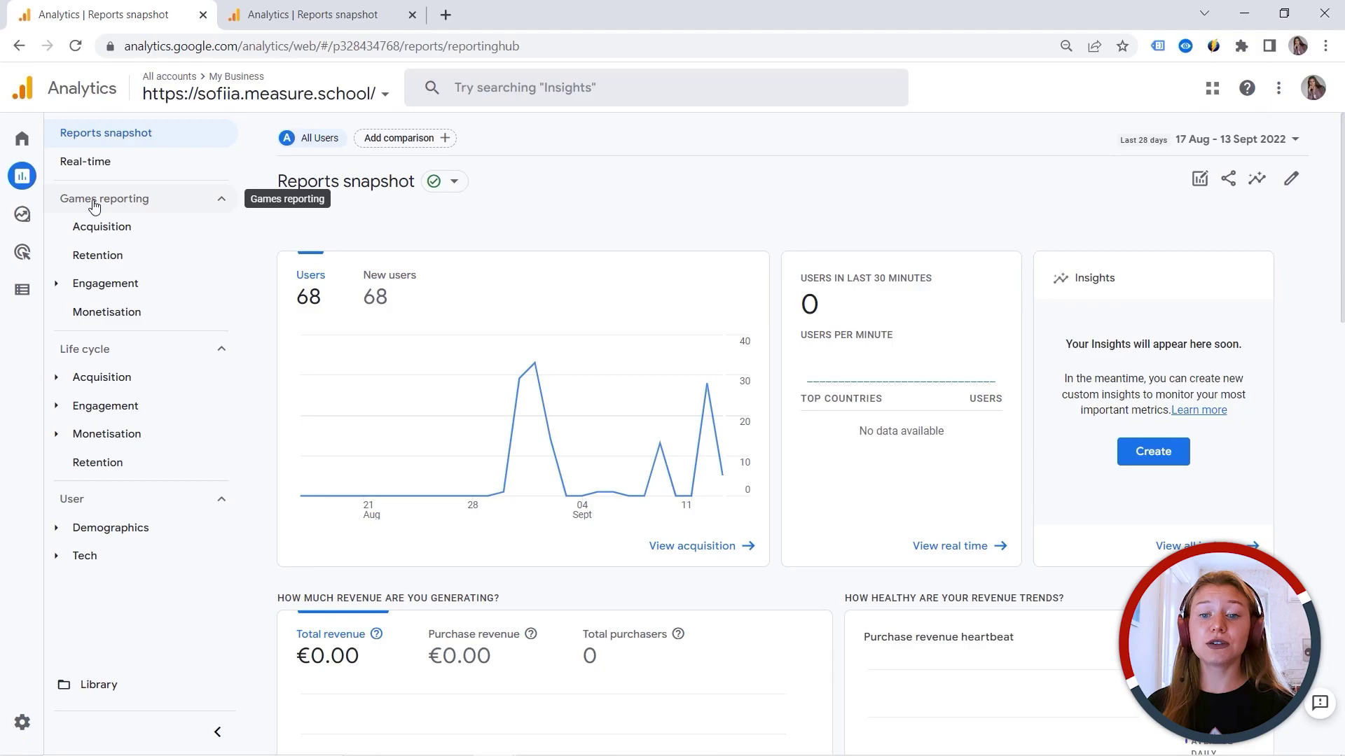
{"action": "mouse_move", "coordinate": [28, 665]}
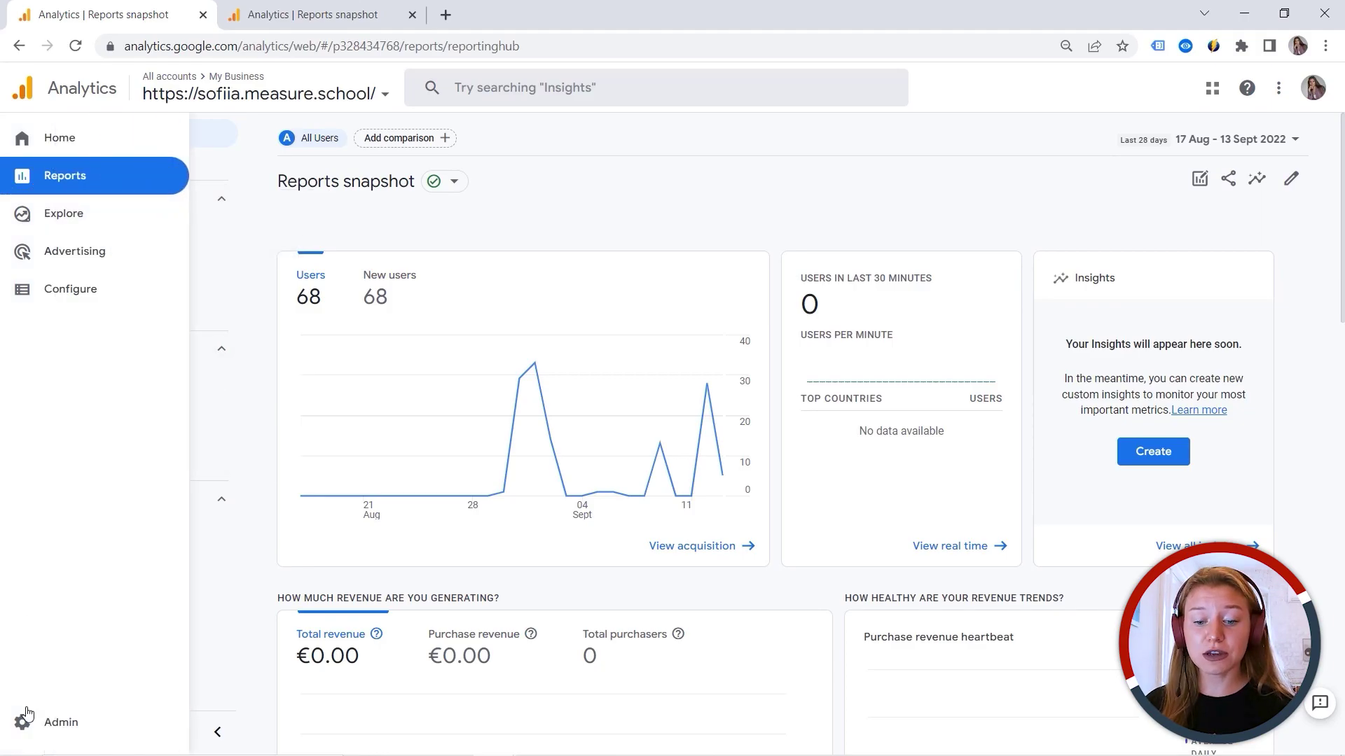
{"action": "left_click", "coordinate": [24, 722]}
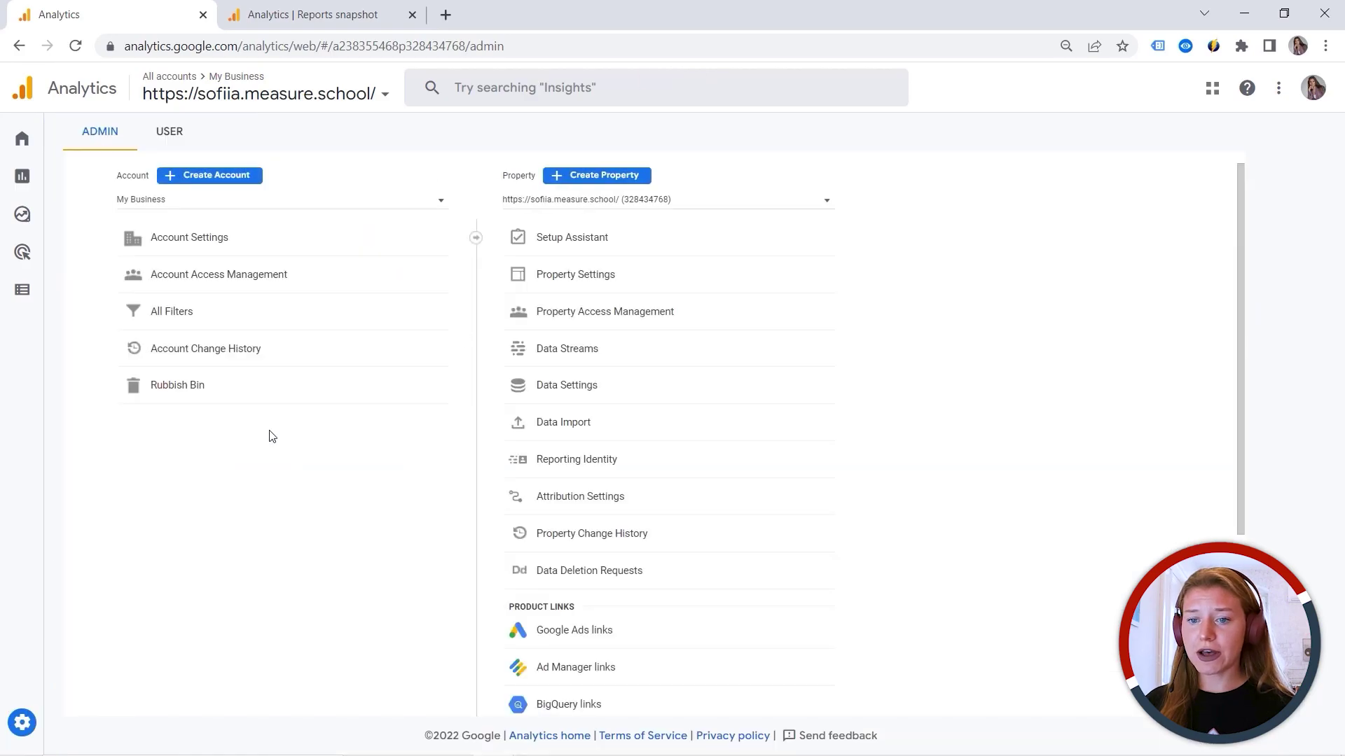
Step: Change the industry category from Games to Other in Property Settings and save
{"action": "left_click", "coordinate": [563, 275]}
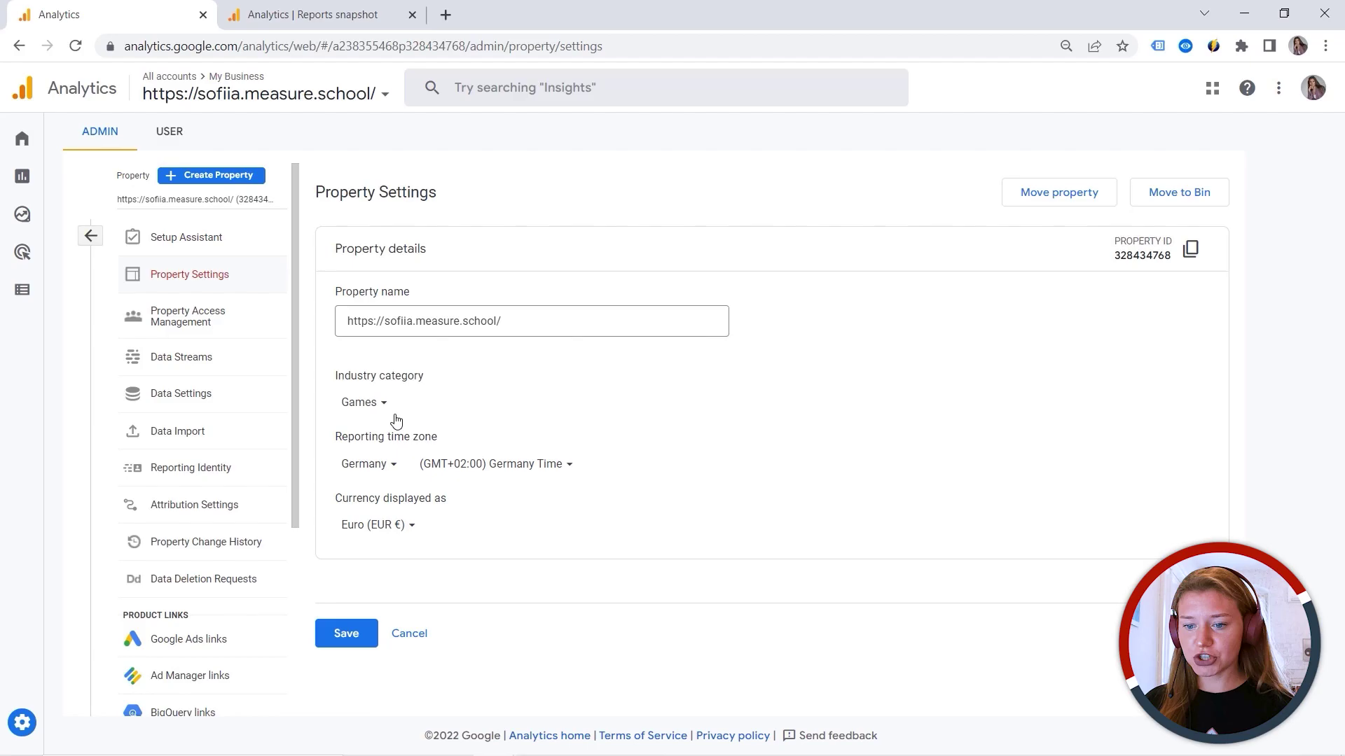
{"action": "left_click", "coordinate": [387, 402]}
{"action": "scroll", "coordinate": [402, 494], "scroll_direction": "down", "scroll_amount": 10}
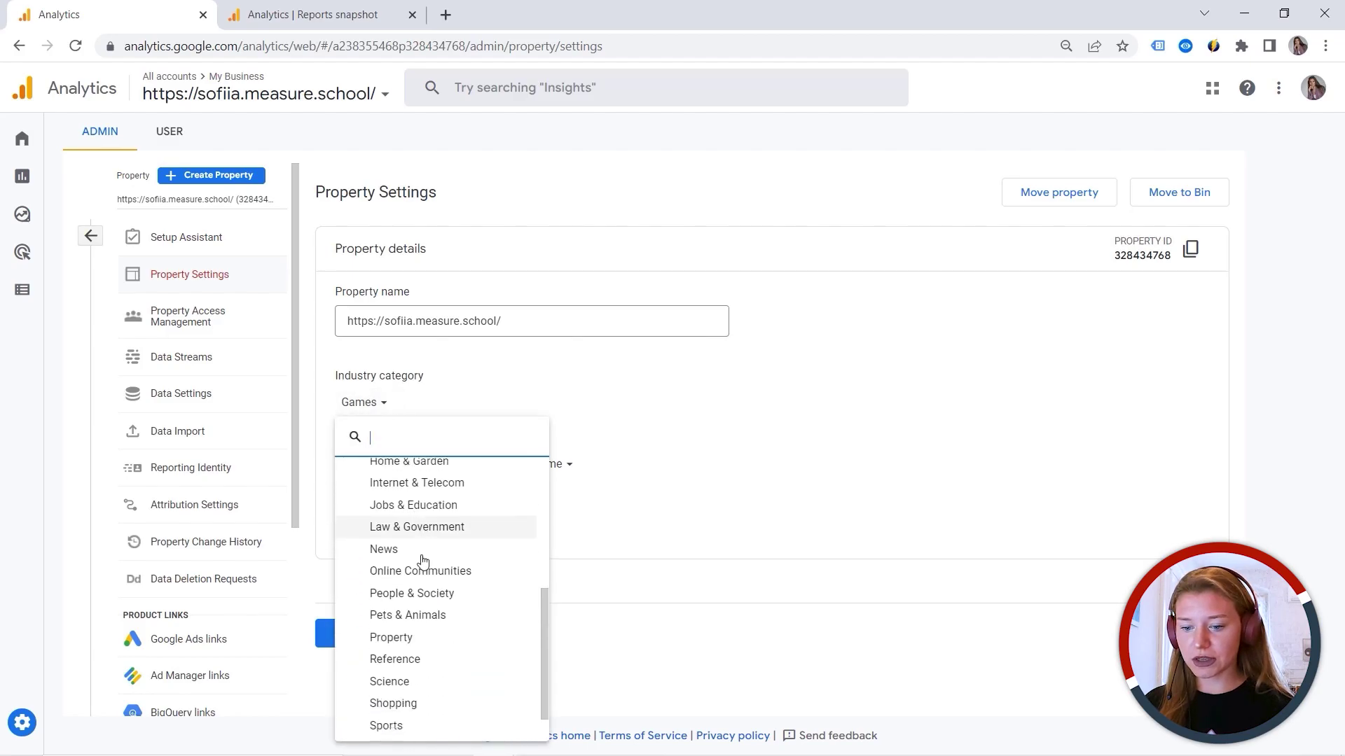
{"action": "left_click", "coordinate": [407, 723]}
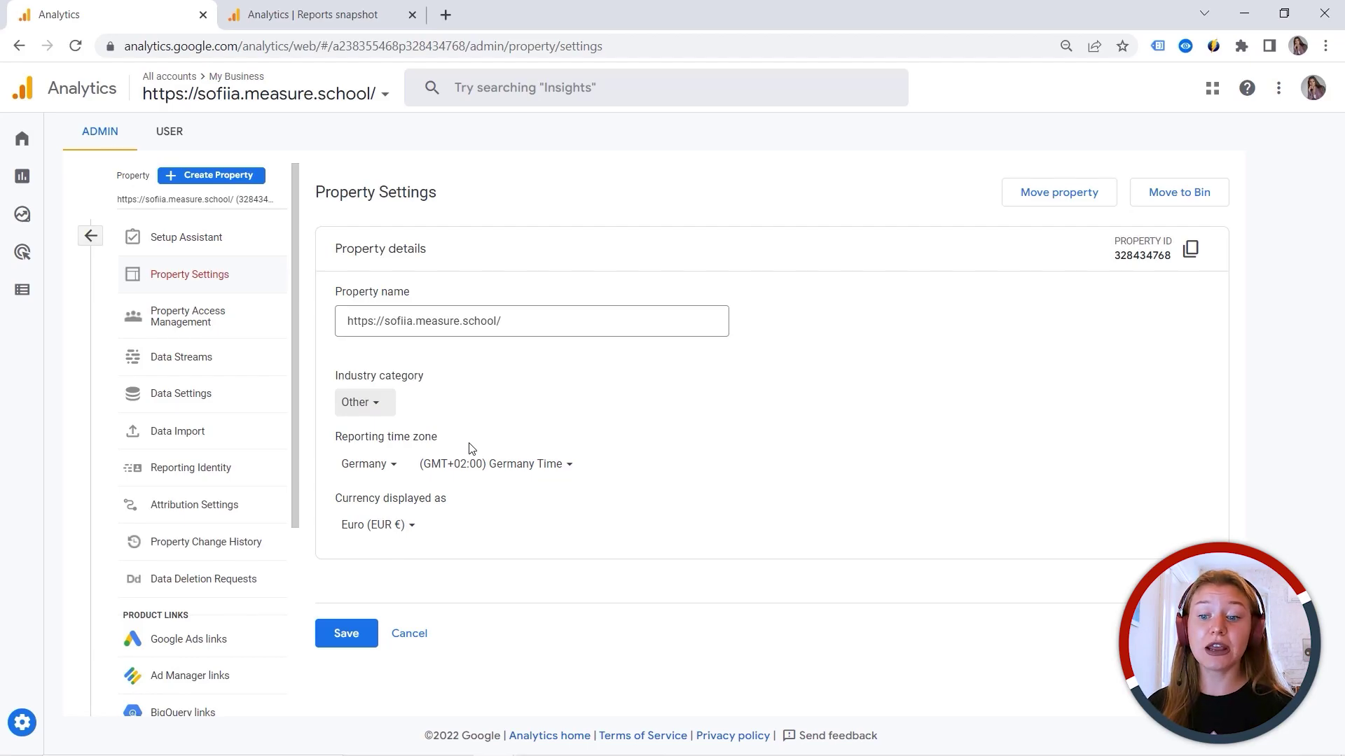
{"action": "left_click", "coordinate": [364, 633]}
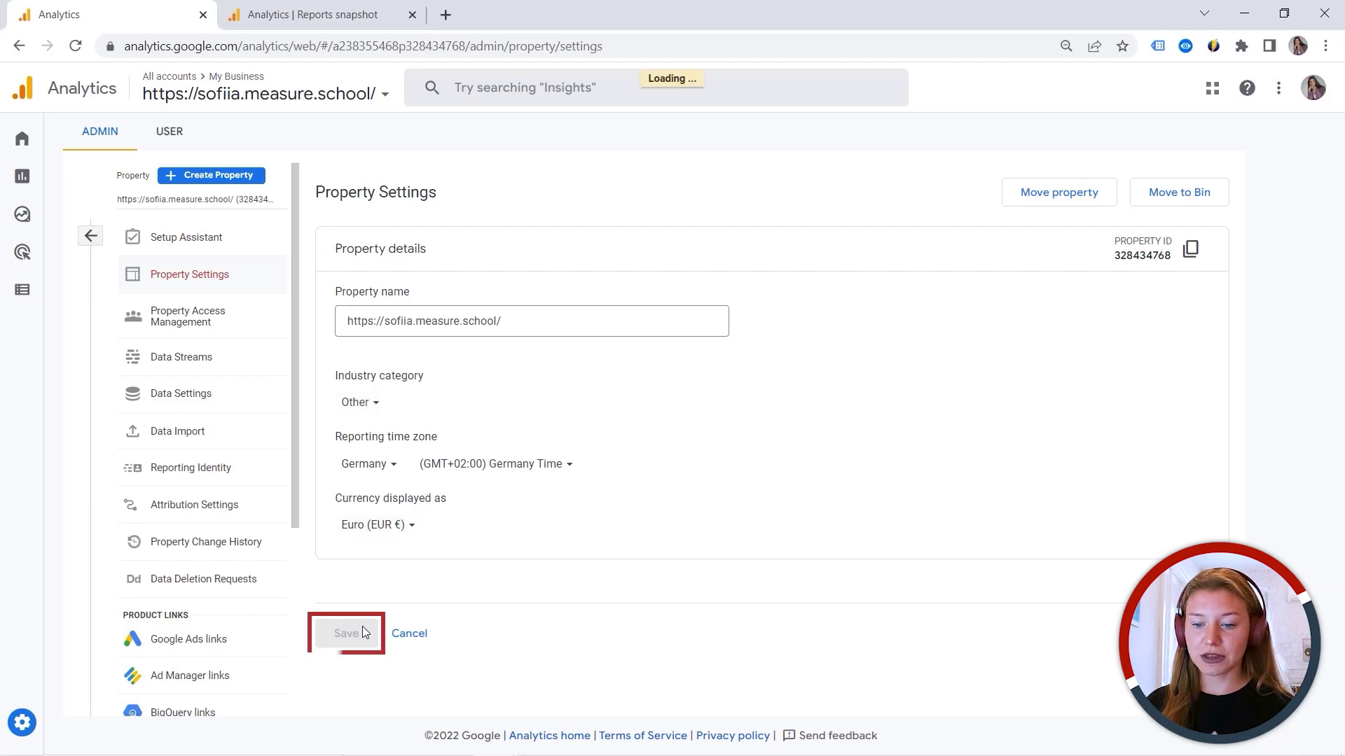
Step: Review Property Access Management's one Editor and one Administrator, then close it
{"action": "left_click", "coordinate": [202, 320]}
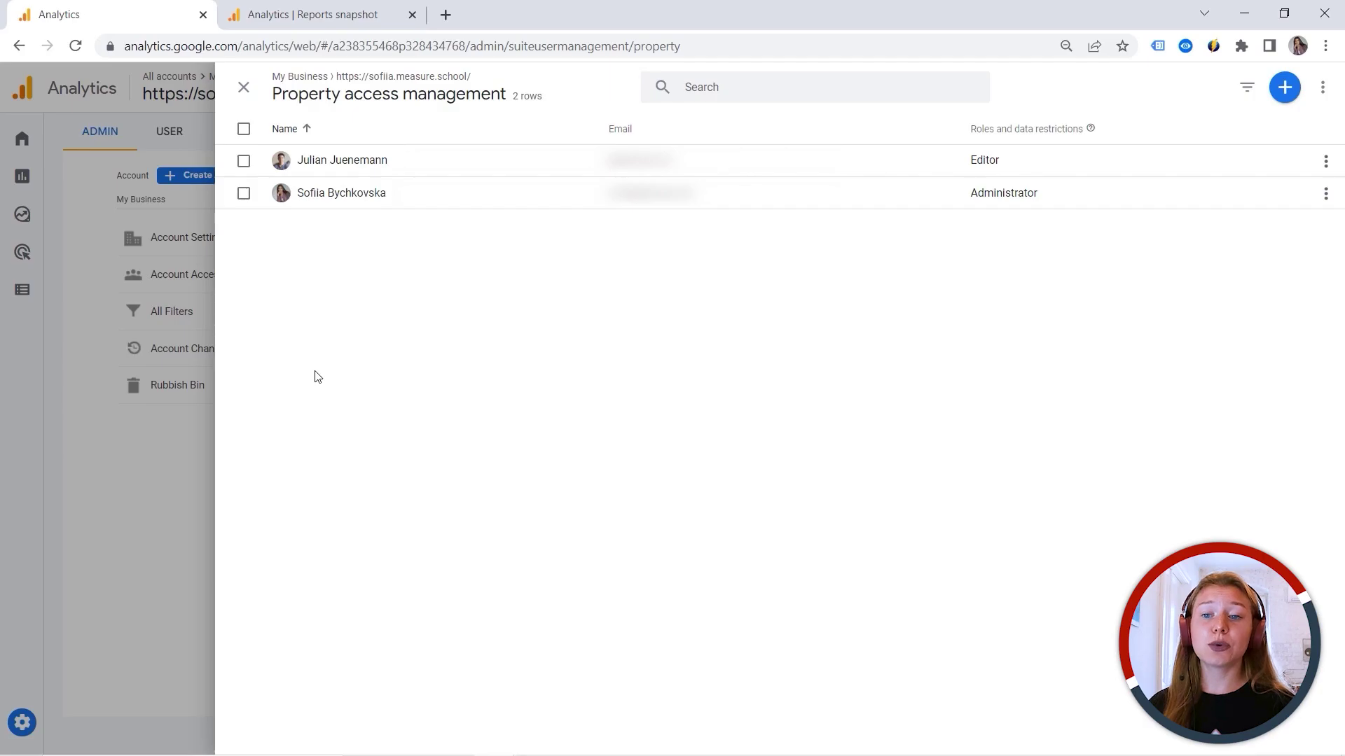
{"action": "left_click", "coordinate": [245, 89]}
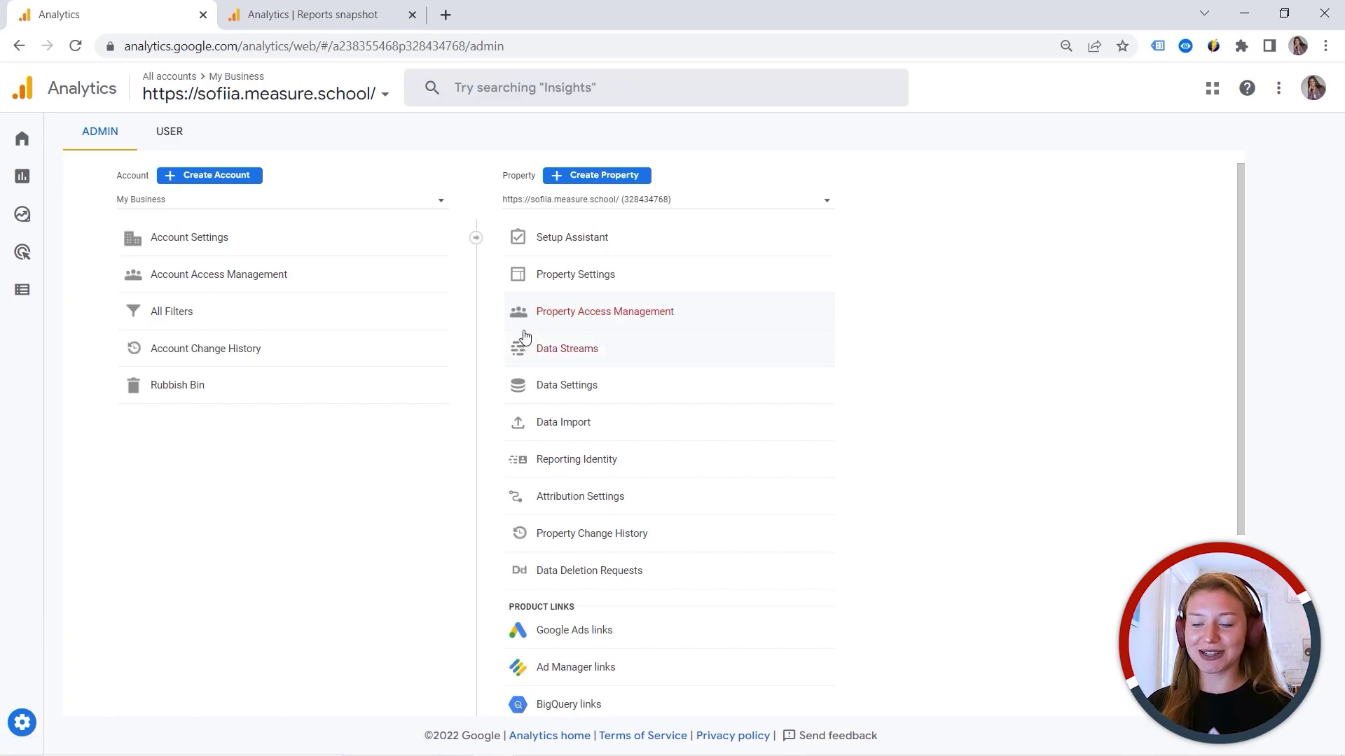
Step: Review Data Collection's Google signals settings, then open Data Retention (2 months, user-data reset on)
{"action": "left_click", "coordinate": [552, 385]}
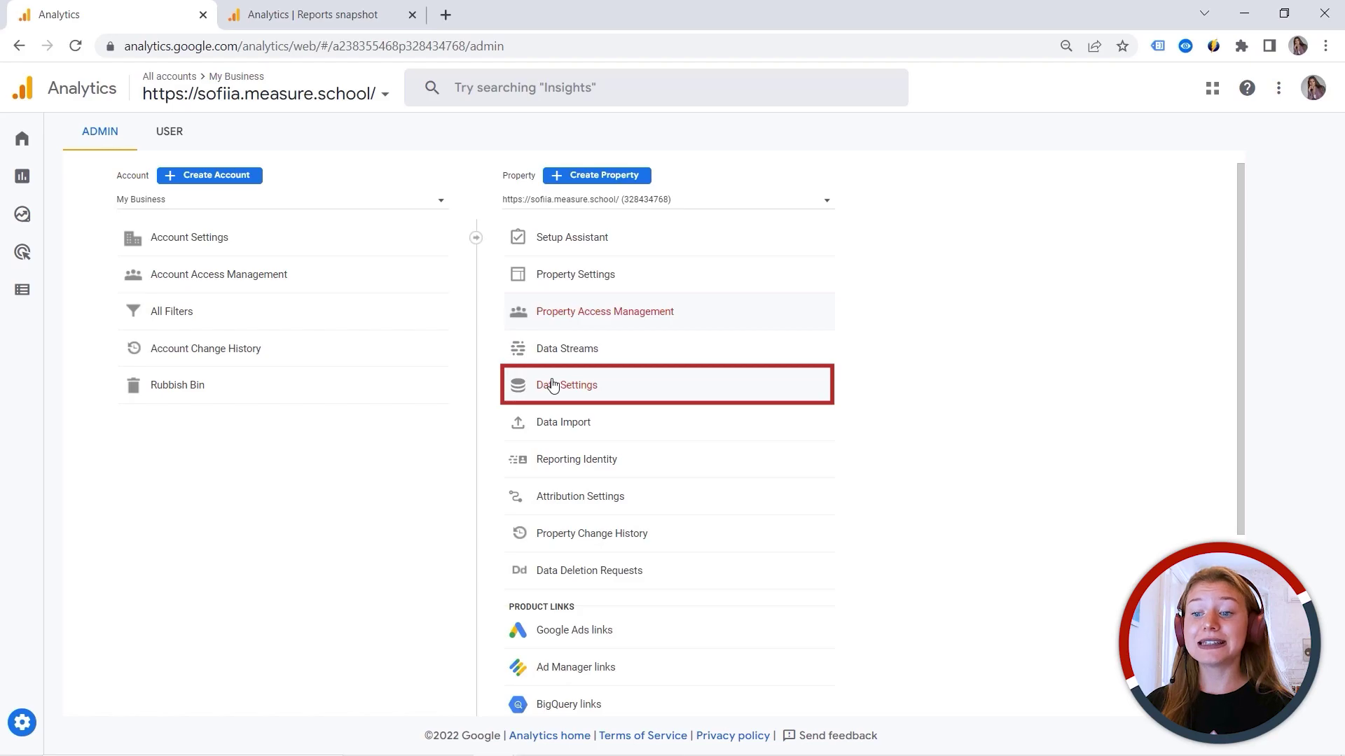
{"action": "left_click", "coordinate": [565, 412]}
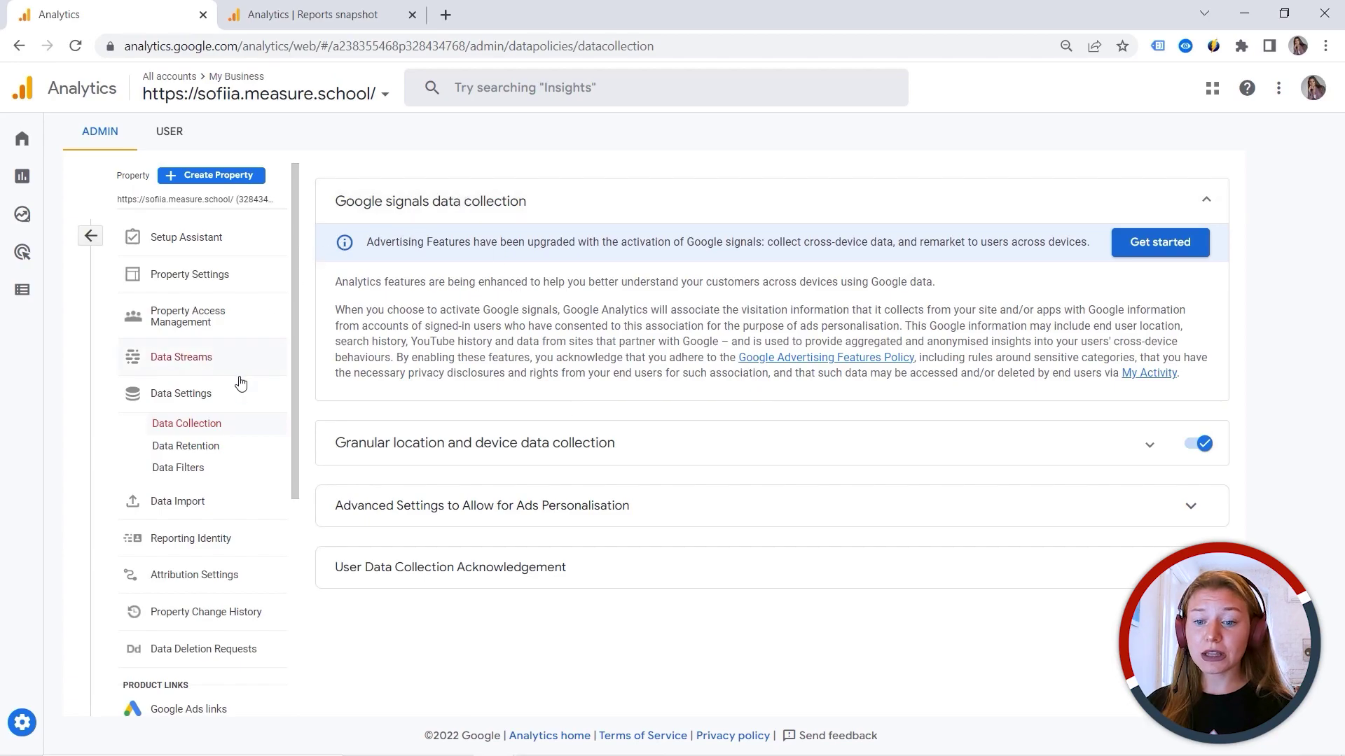
{"action": "left_click", "coordinate": [195, 451]}
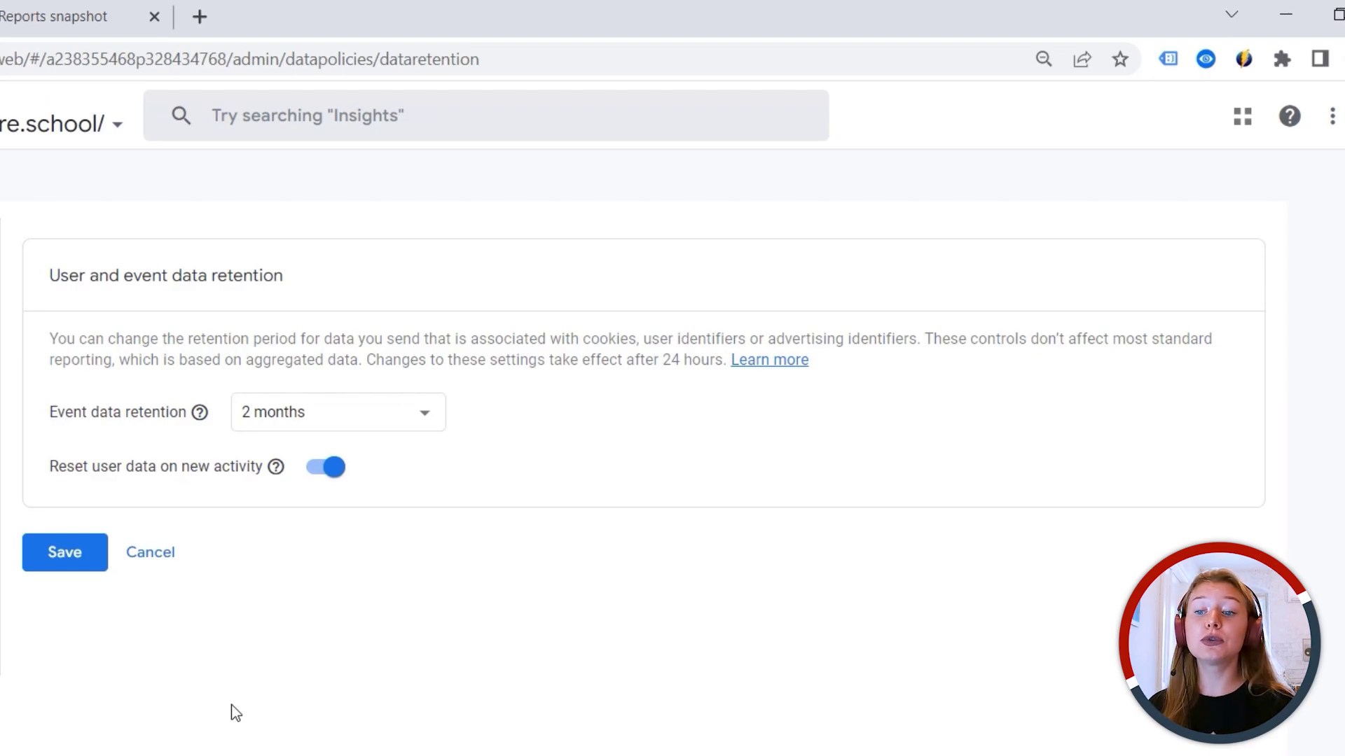
Step: Change event data retention from 2 months to 14 months and save it
{"action": "left_click", "coordinate": [427, 415]}
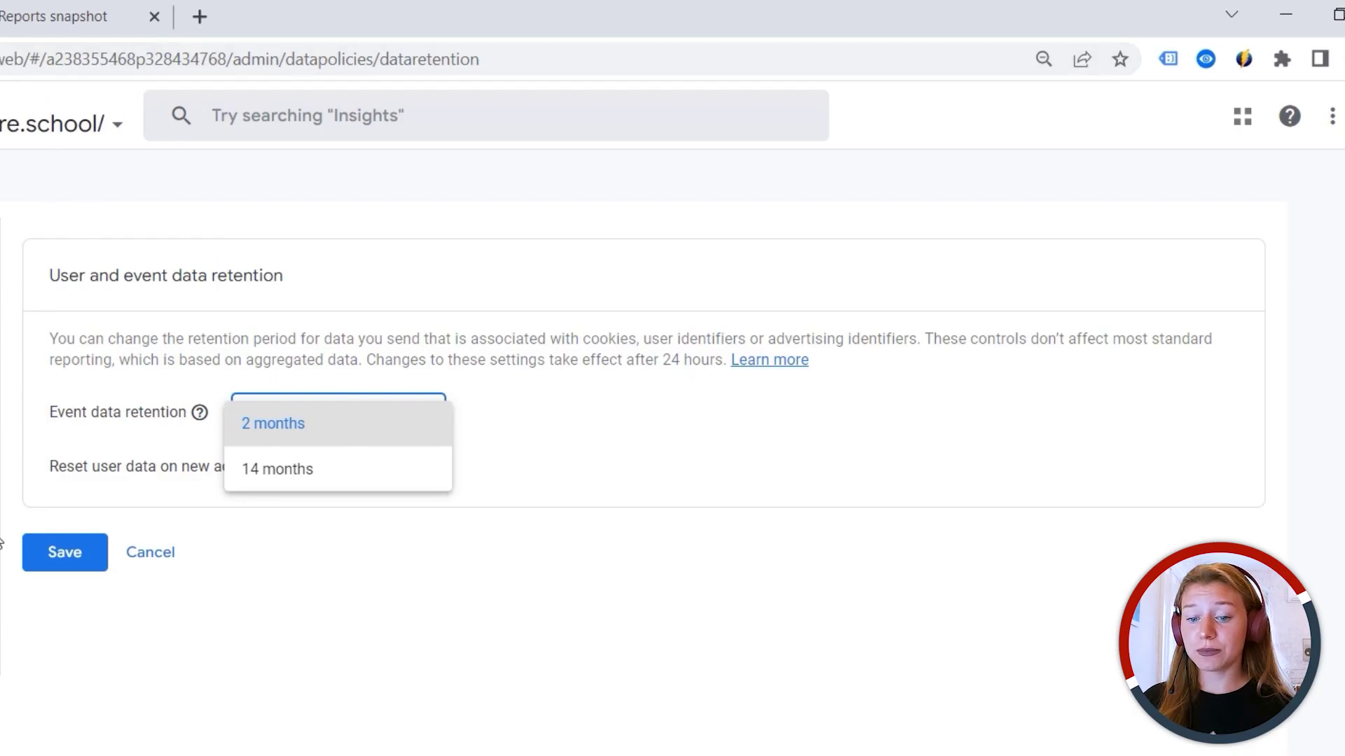
{"action": "left_click", "coordinate": [277, 468]}
{"action": "left_click", "coordinate": [65, 550]}
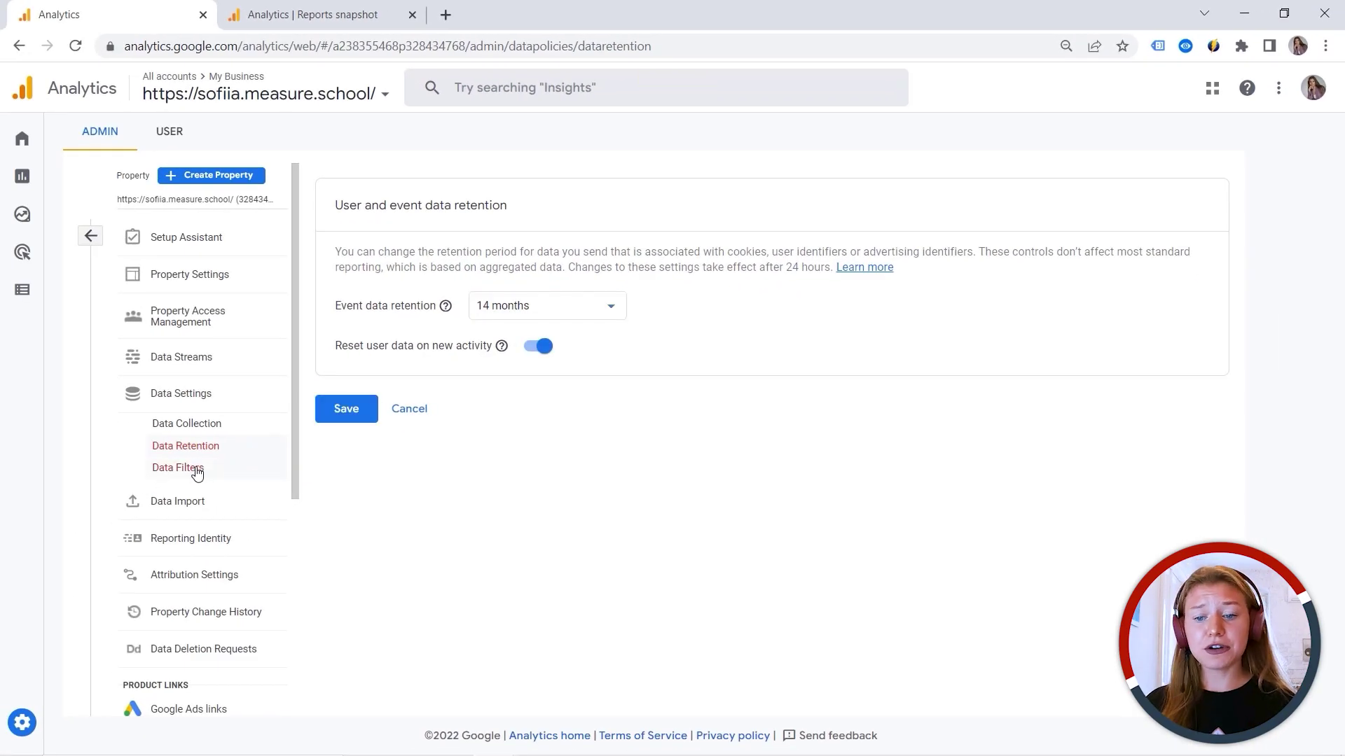
{"action": "left_click", "coordinate": [196, 470]}
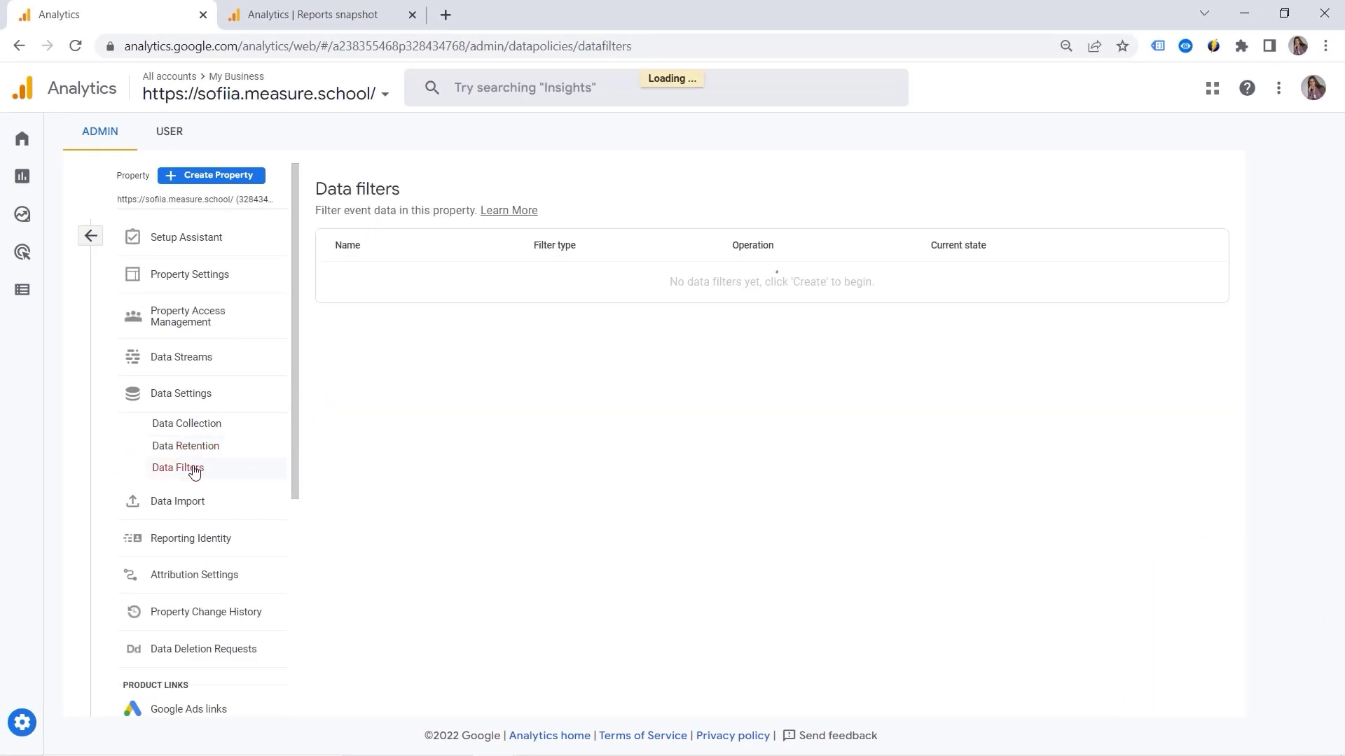
Step: Inspect the Testing-state Internal Traffic filter excluding traffic_type internal, and close it unchanged
{"action": "left_click", "coordinate": [544, 320]}
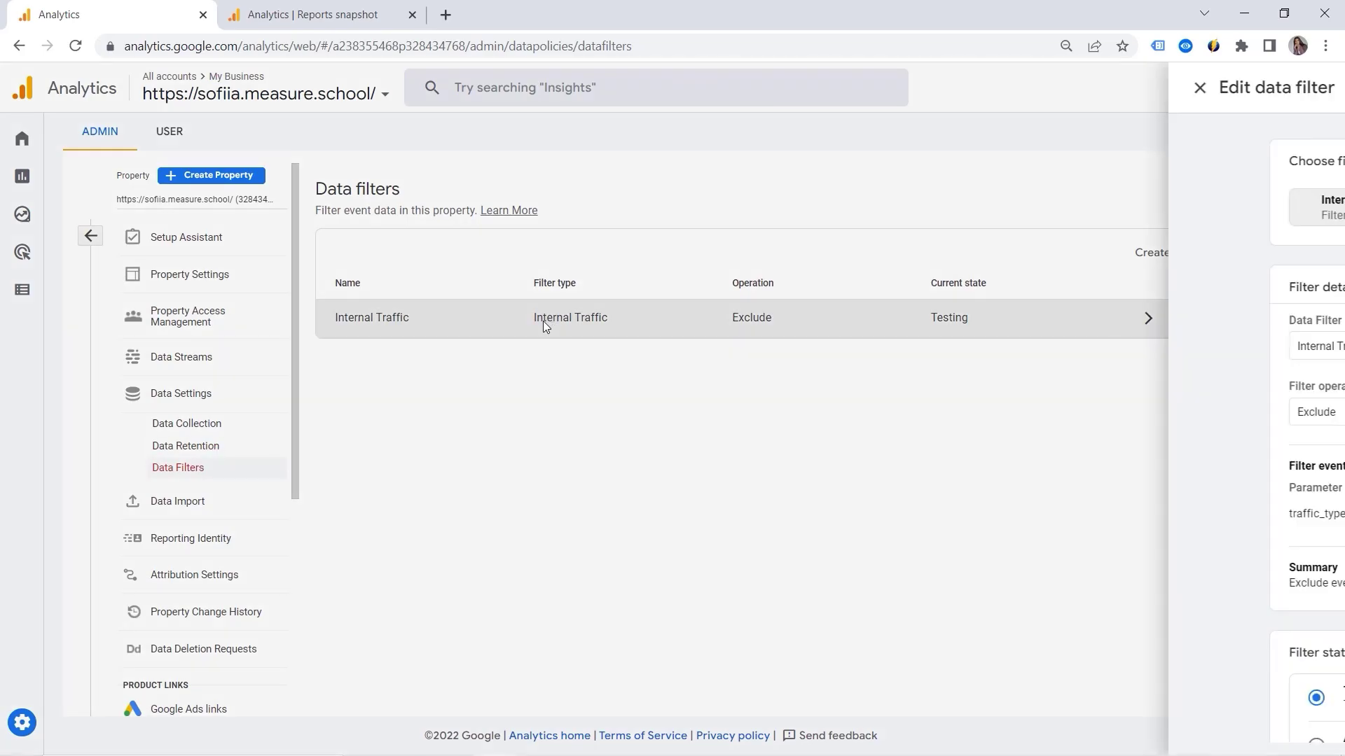
{"action": "scroll", "coordinate": [545, 322], "scroll_direction": "down", "scroll_amount": 1}
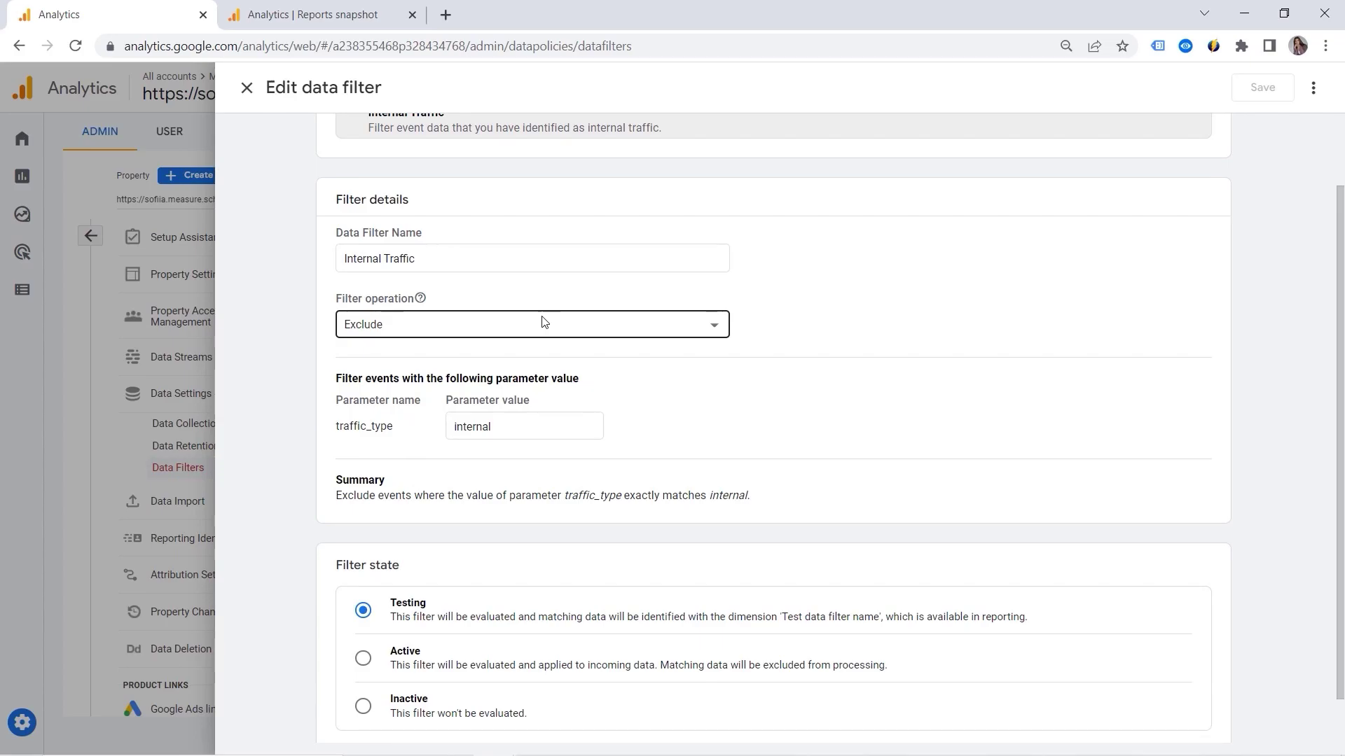
{"action": "scroll", "coordinate": [570, 339], "scroll_direction": "up", "scroll_amount": 1}
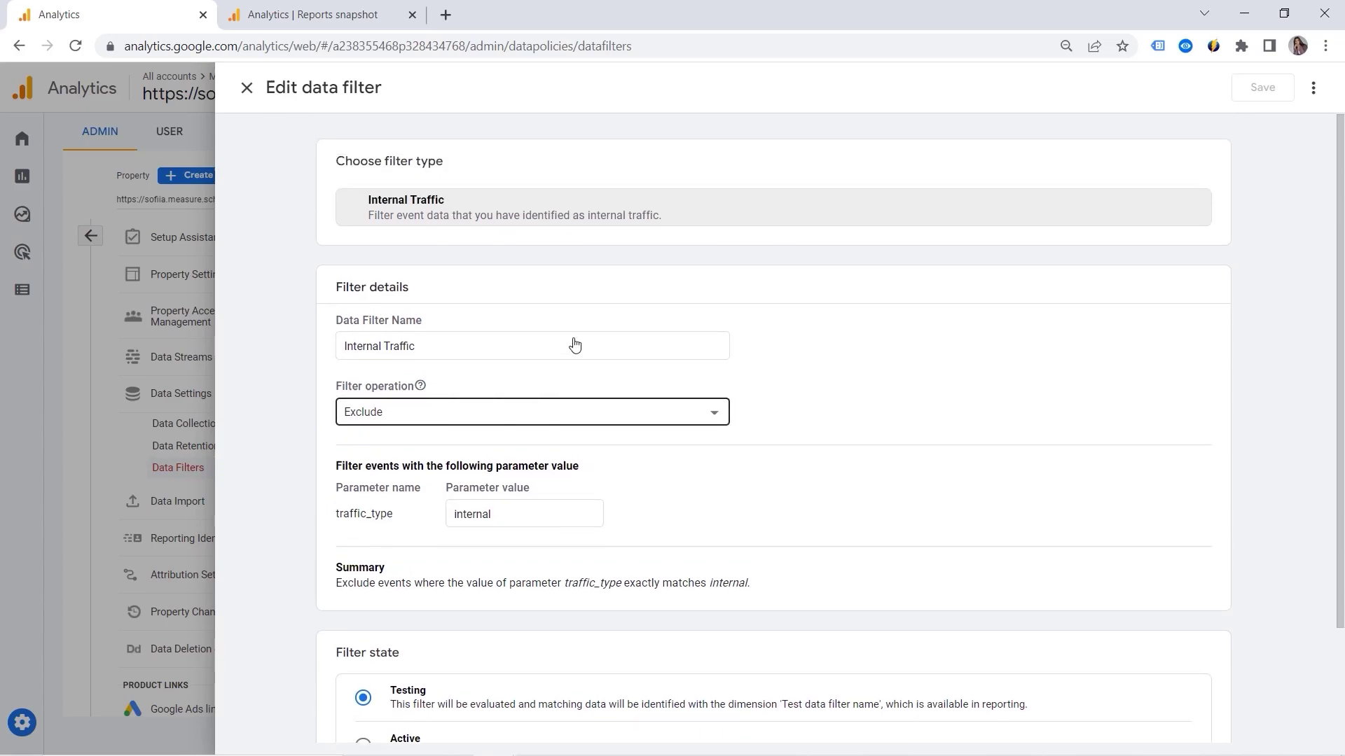
{"action": "scroll", "coordinate": [438, 308], "scroll_direction": "down", "scroll_amount": 1}
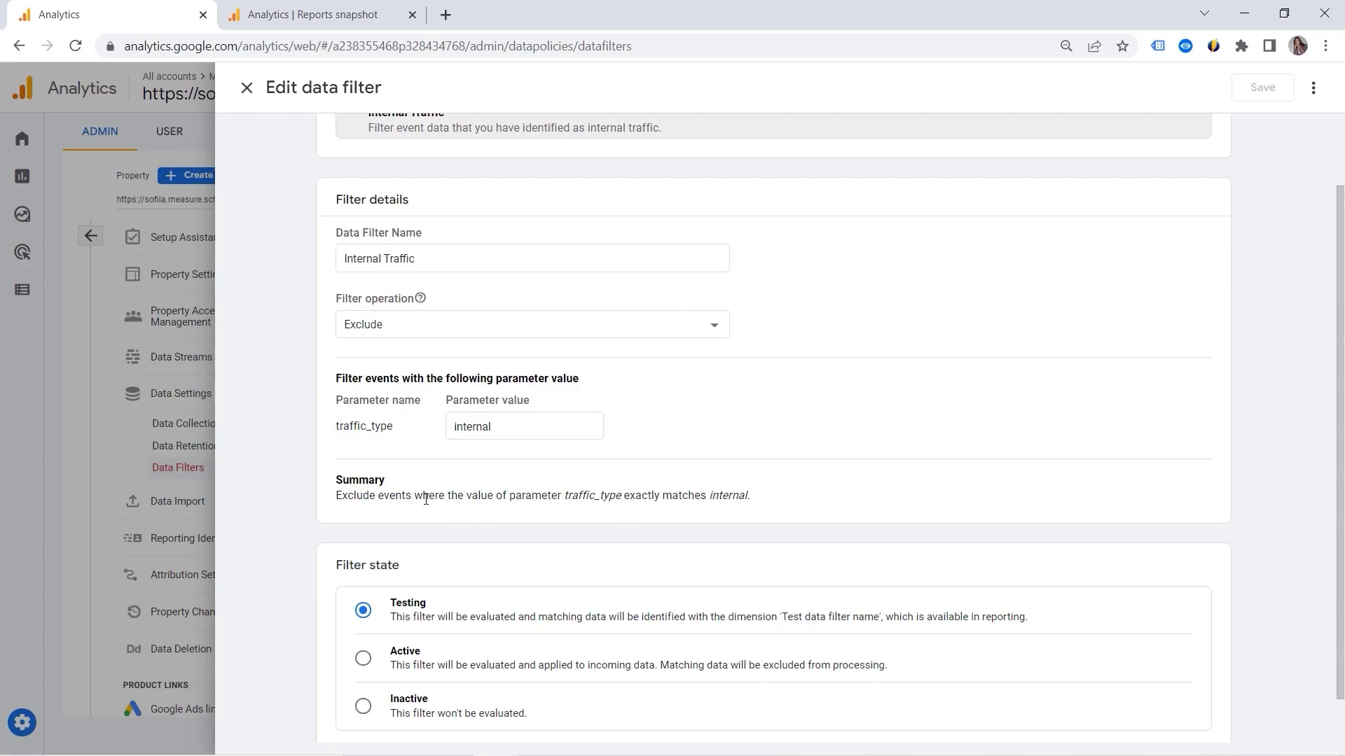
{"action": "scroll", "coordinate": [401, 469], "scroll_direction": "down", "scroll_amount": 1}
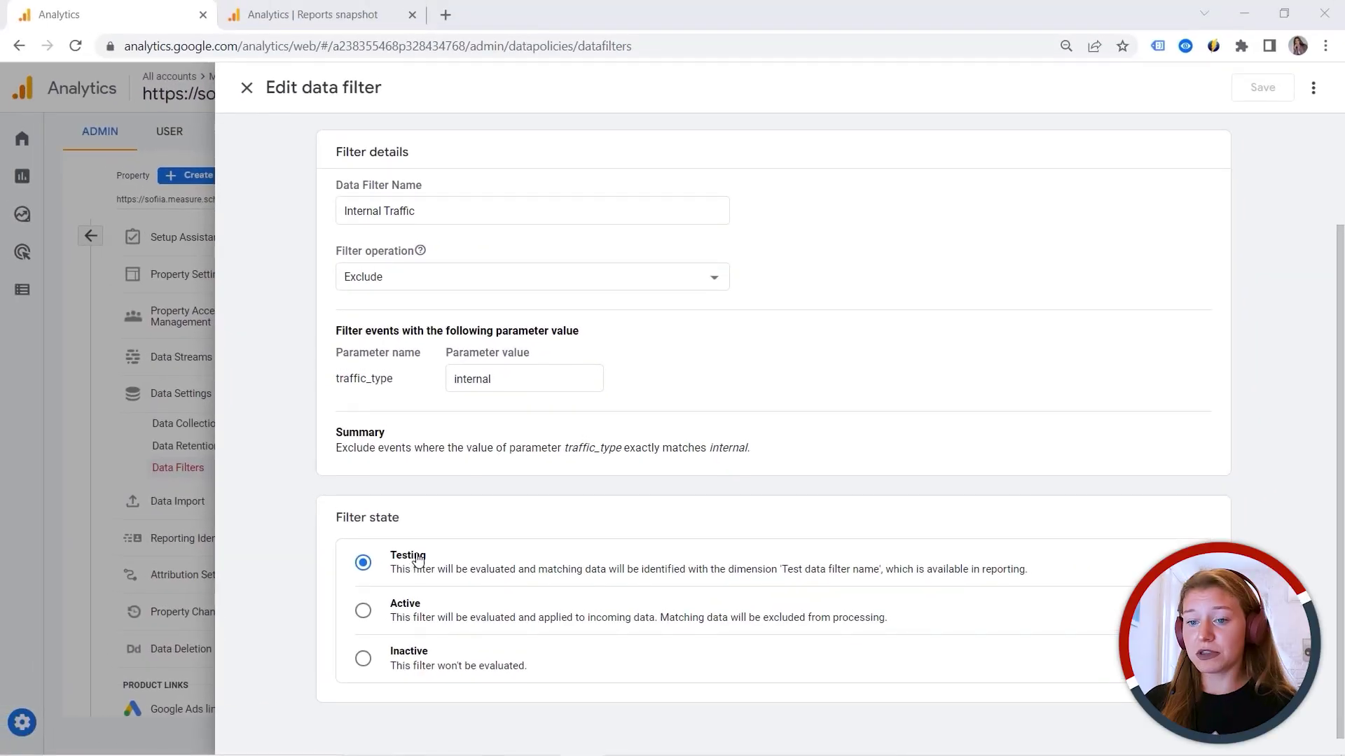
{"action": "scroll", "coordinate": [393, 449], "scroll_direction": "up", "scroll_amount": 2}
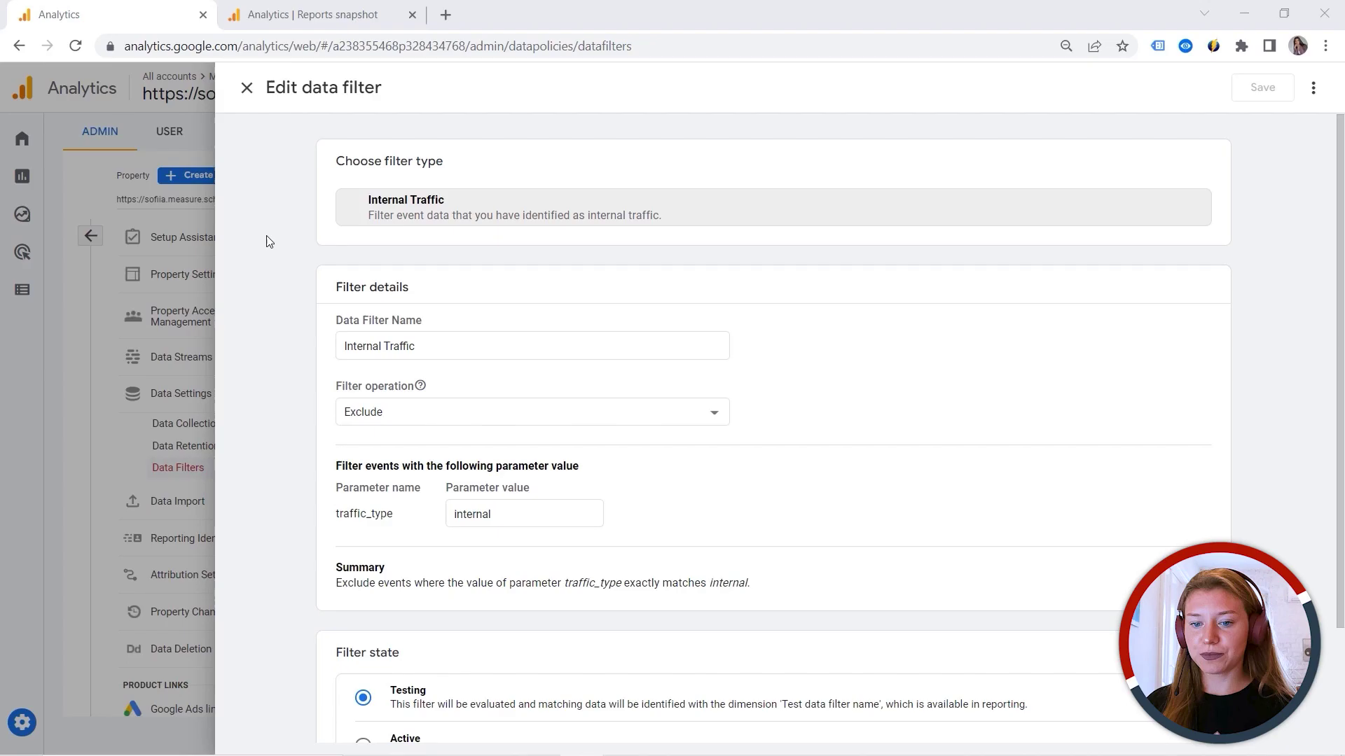
{"action": "left_click", "coordinate": [240, 98]}
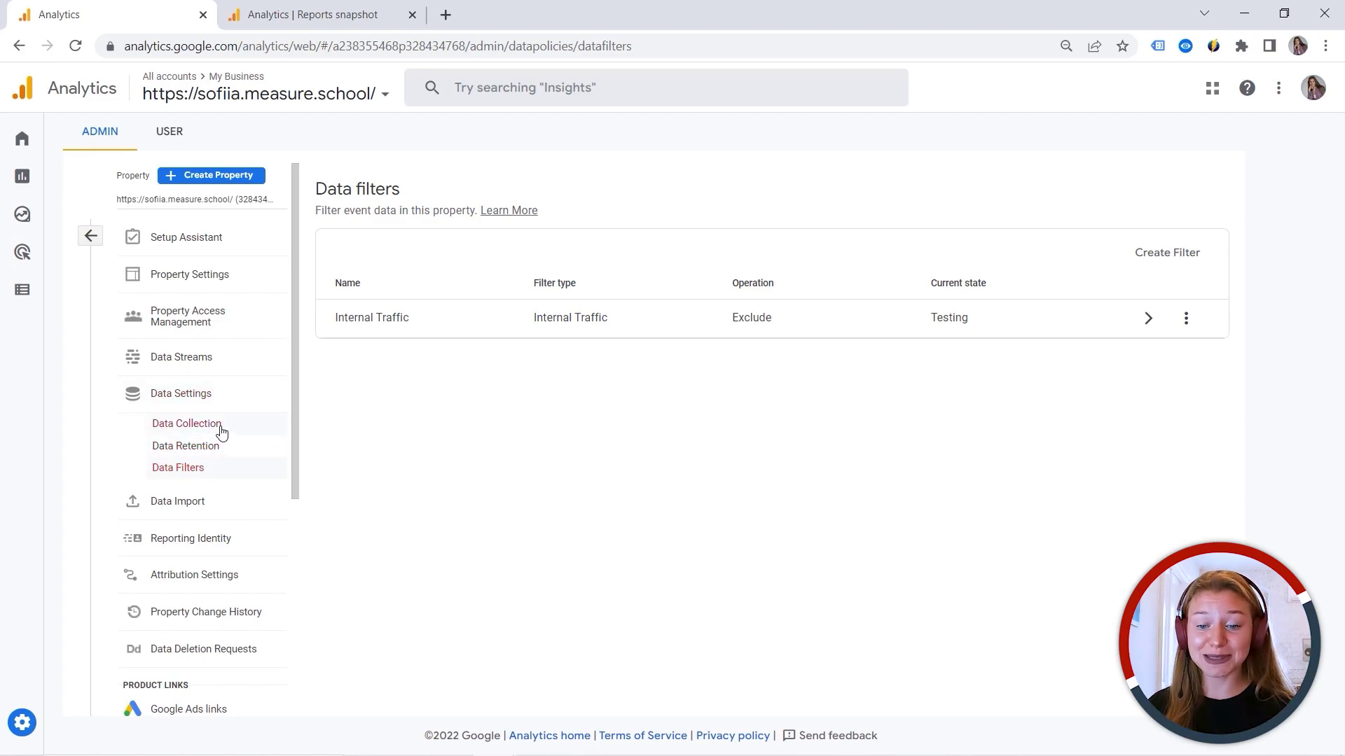
Step: Open the website data stream and show all its Google tag settings
{"action": "left_click", "coordinate": [194, 365]}
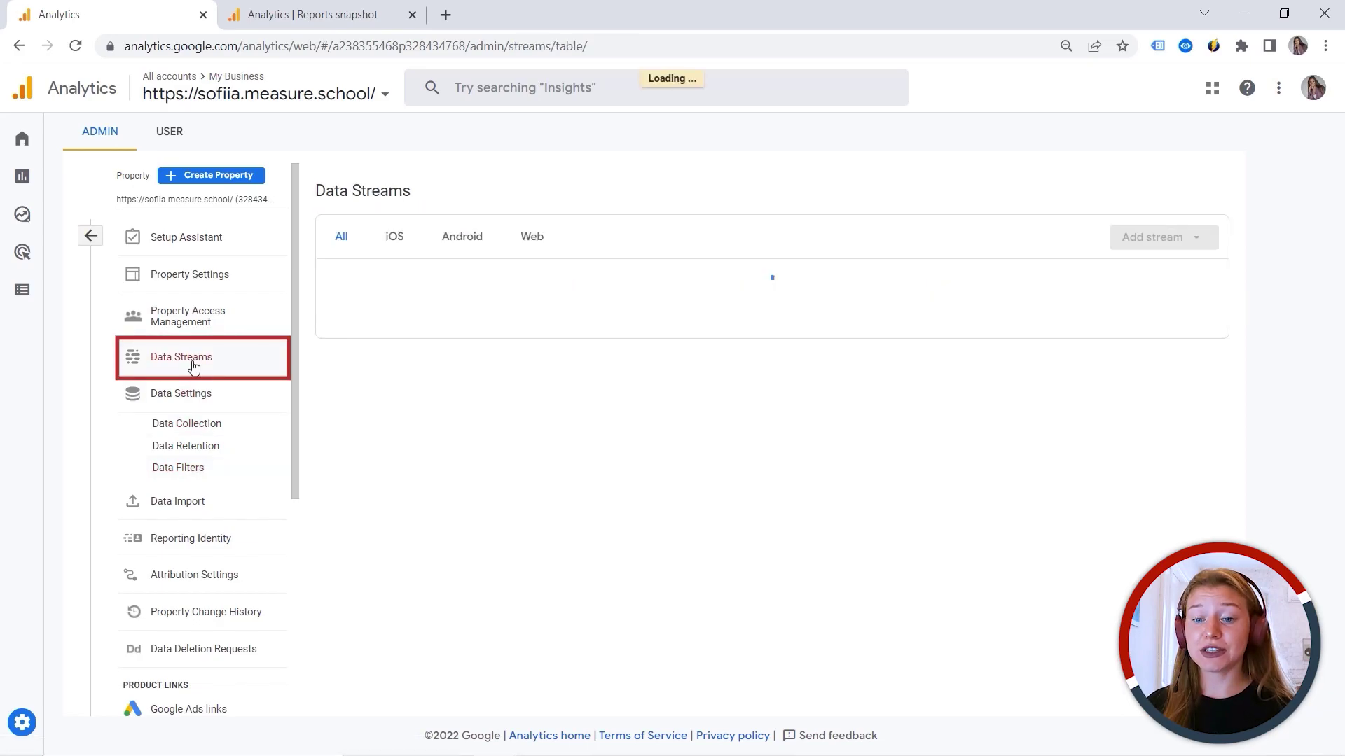
{"action": "left_click", "coordinate": [733, 287]}
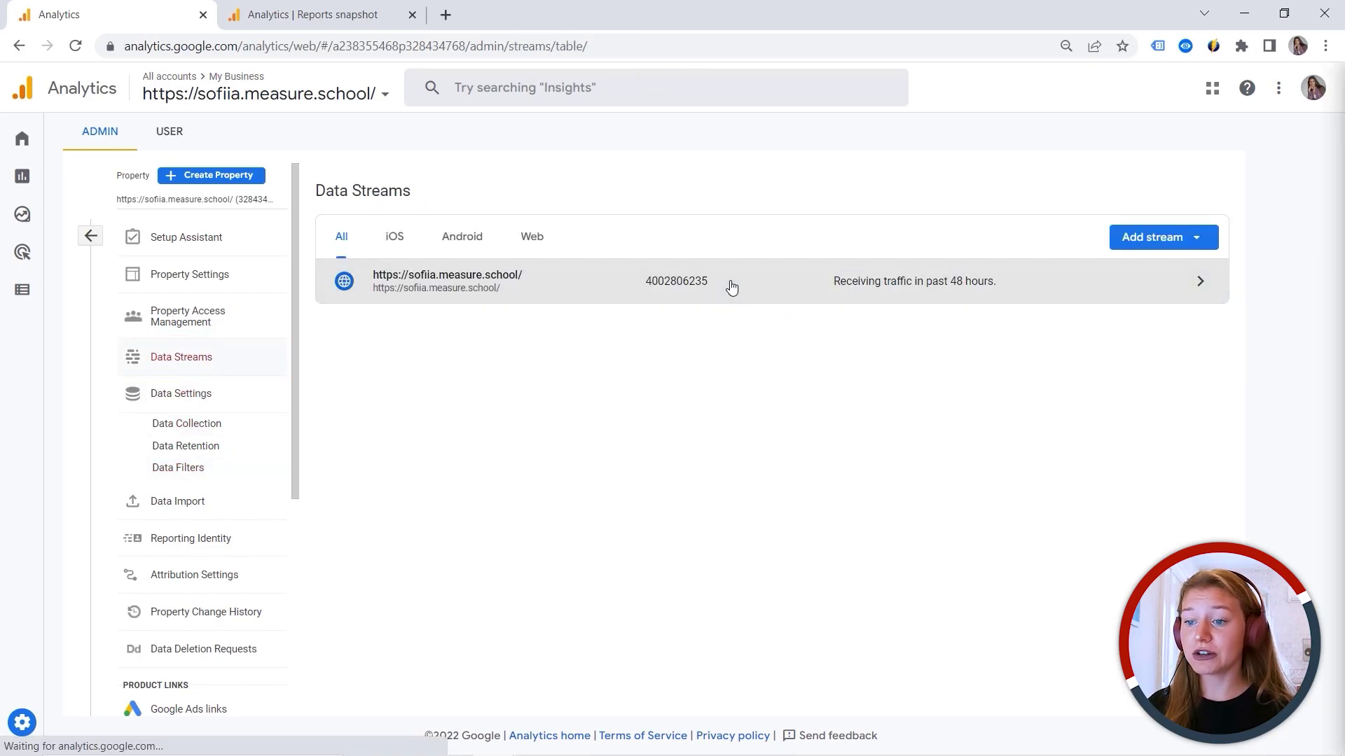
{"action": "scroll", "coordinate": [669, 699], "scroll_direction": "down", "scroll_amount": 2}
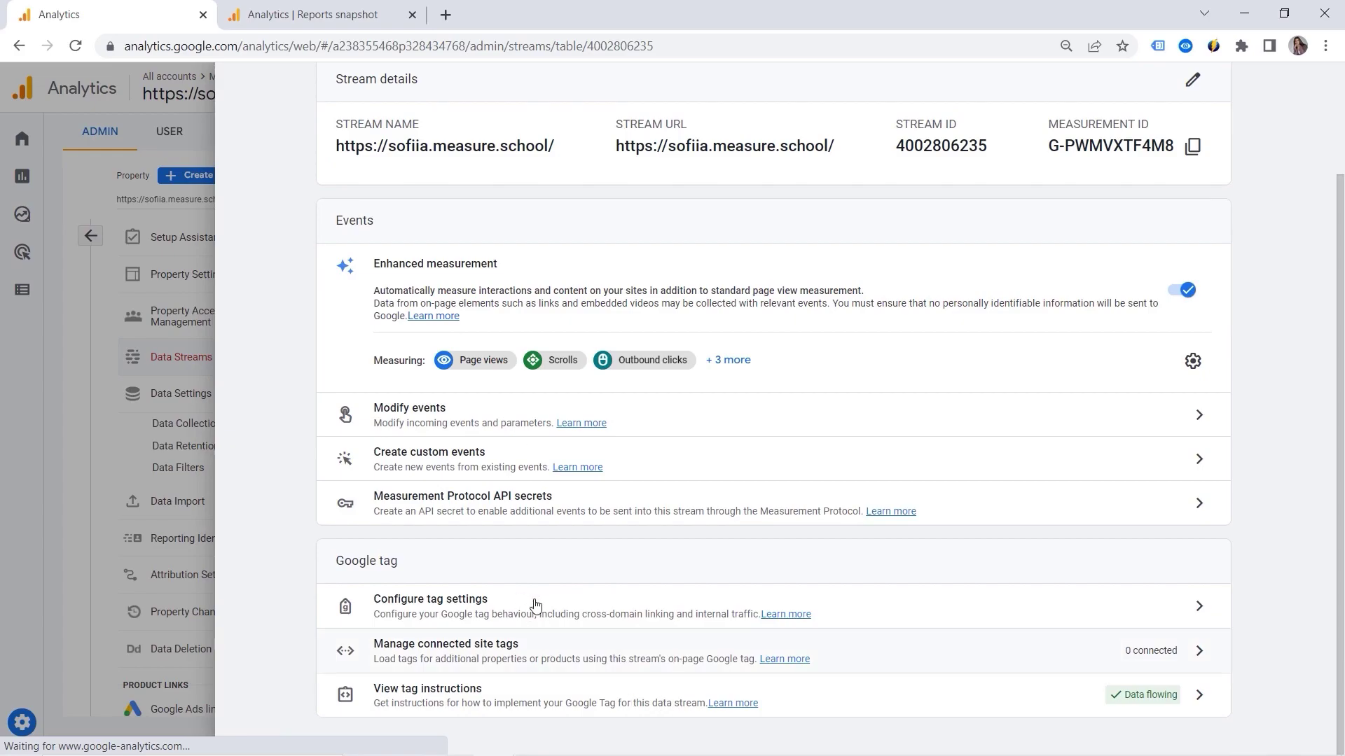
{"action": "left_click", "coordinate": [537, 605]}
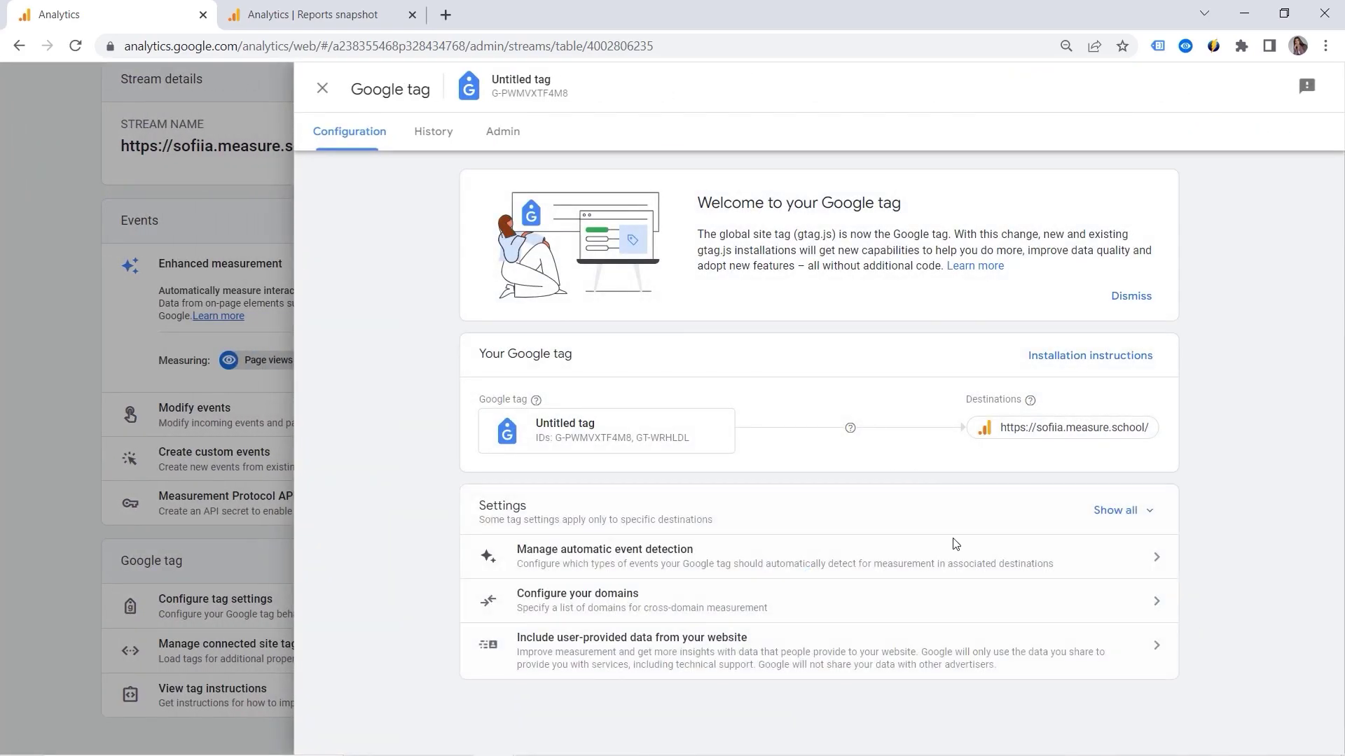
{"action": "left_click", "coordinate": [1096, 512]}
Step: Inspect the 'my home office' internal traffic rule tagging traffic_type internal, then close the panels
{"action": "scroll", "coordinate": [657, 611], "scroll_direction": "down", "scroll_amount": 1}
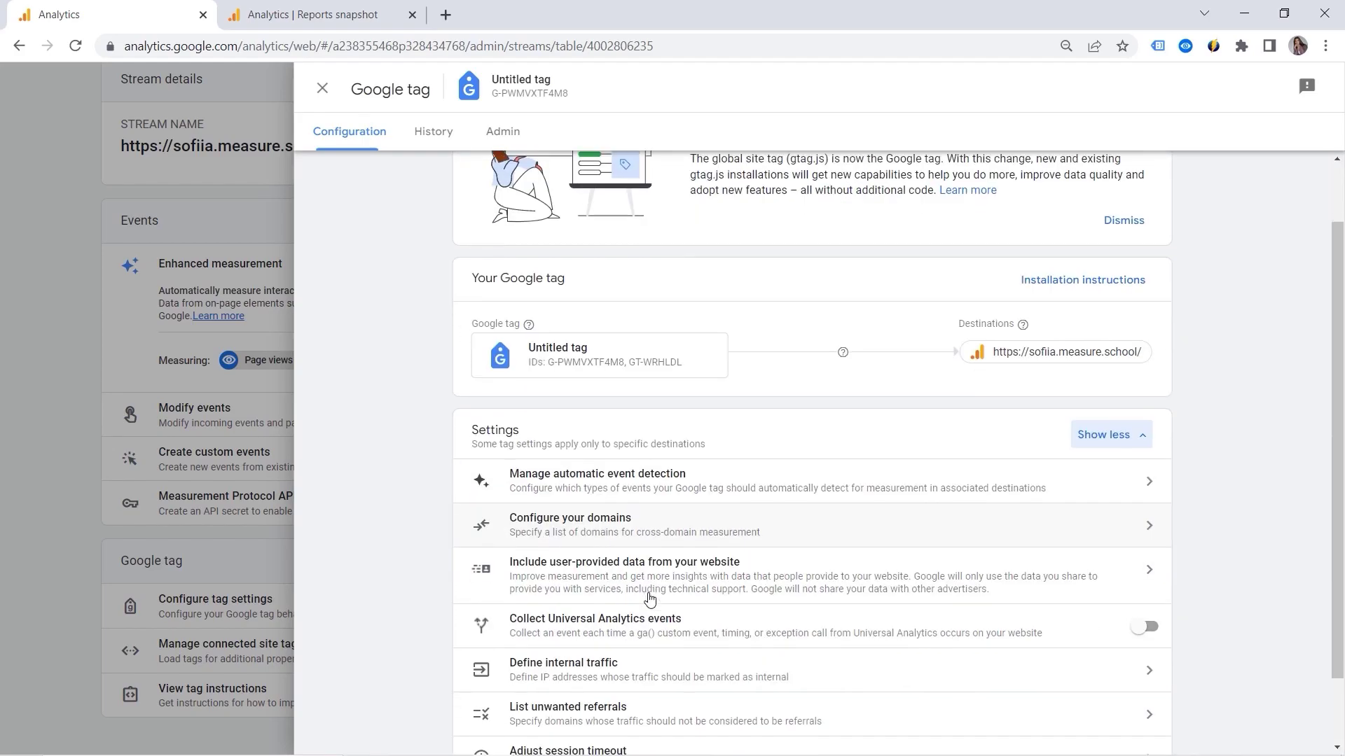
{"action": "left_click", "coordinate": [604, 665]}
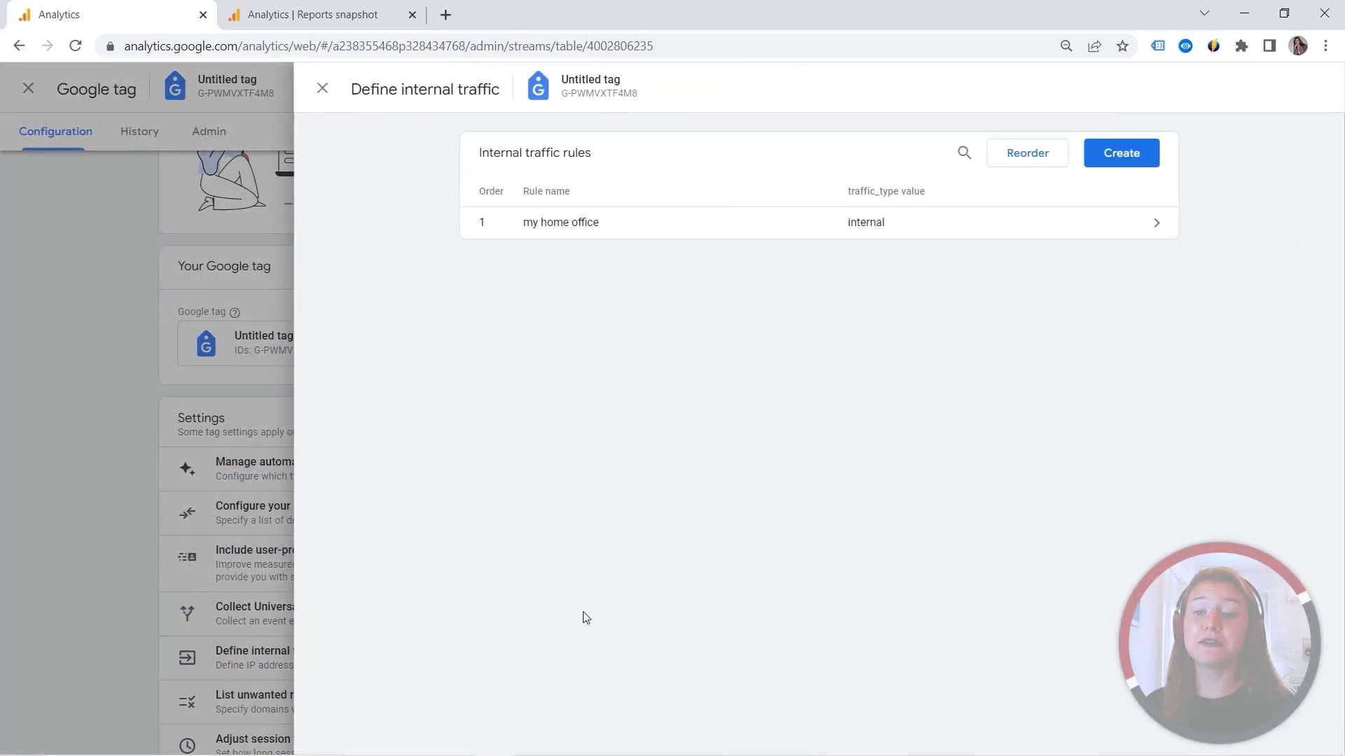
{"action": "left_click", "coordinate": [670, 232]}
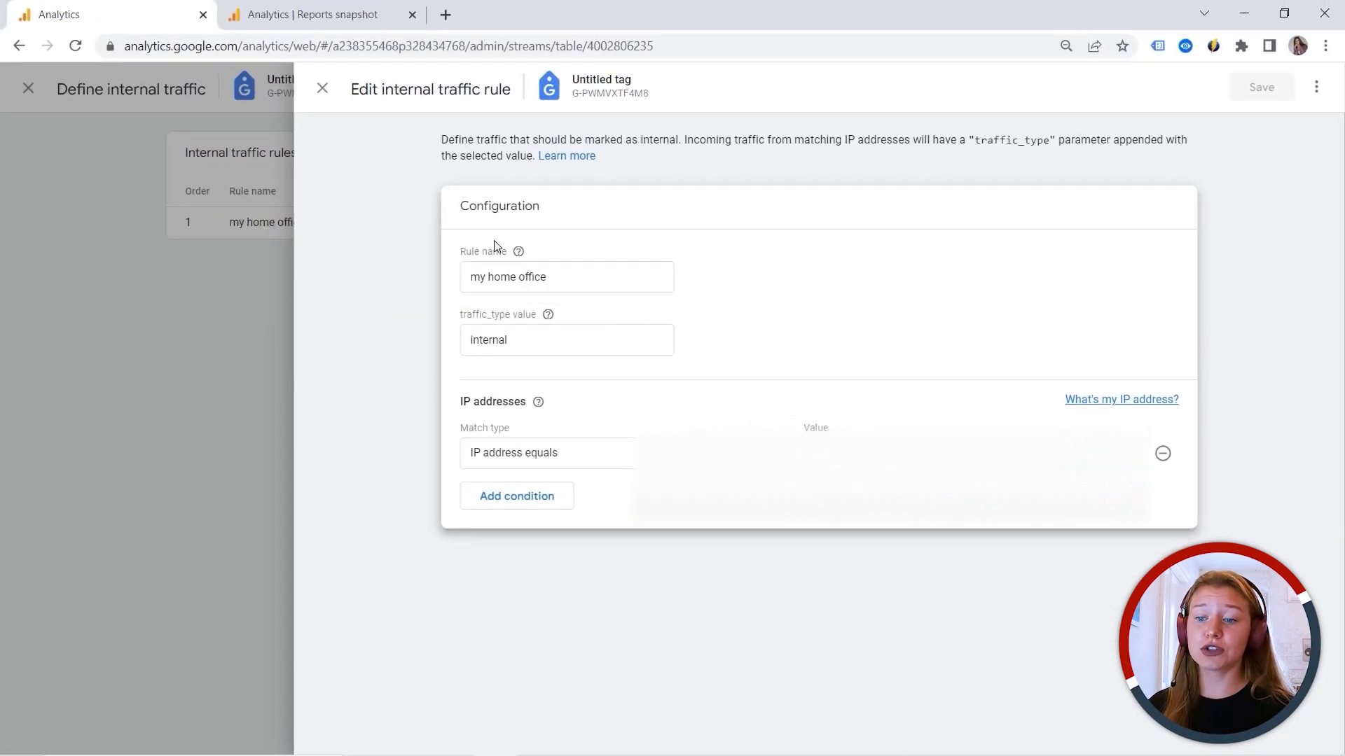
{"action": "left_click", "coordinate": [323, 89]}
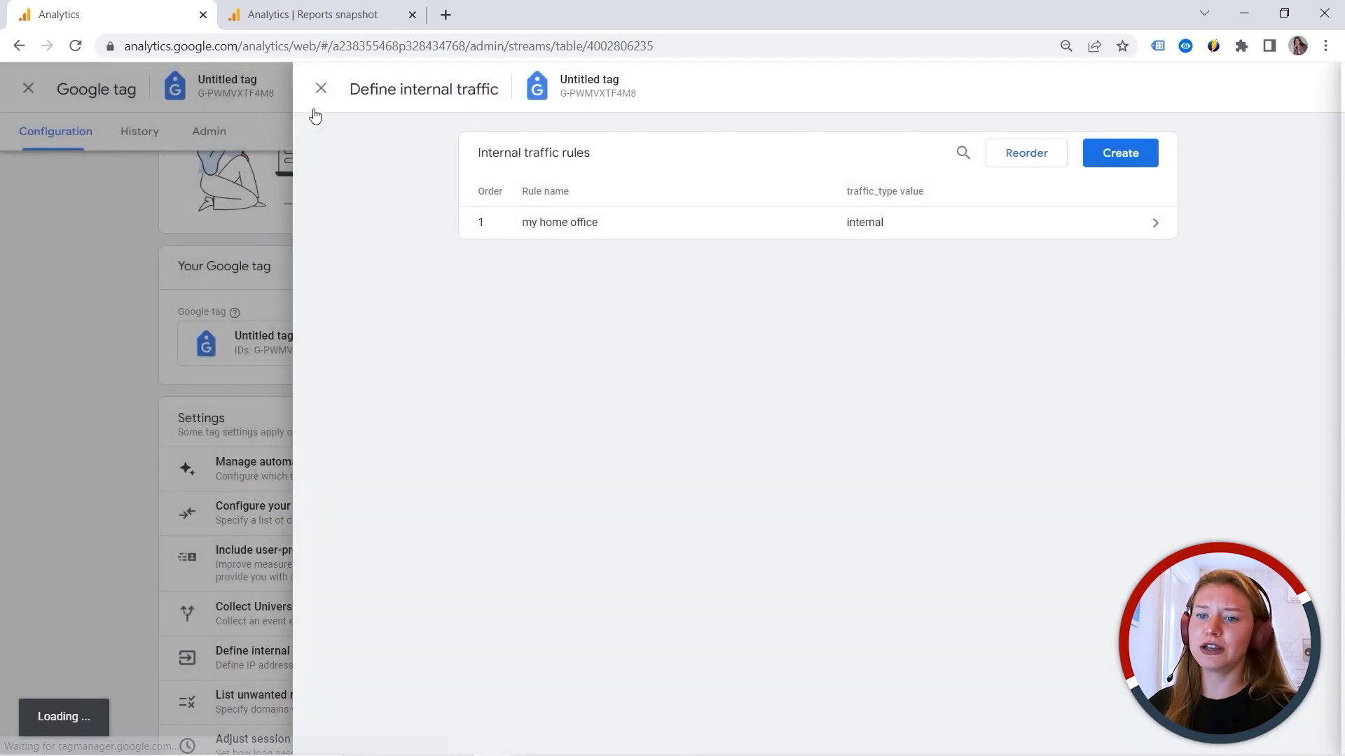
{"action": "left_click", "coordinate": [323, 89]}
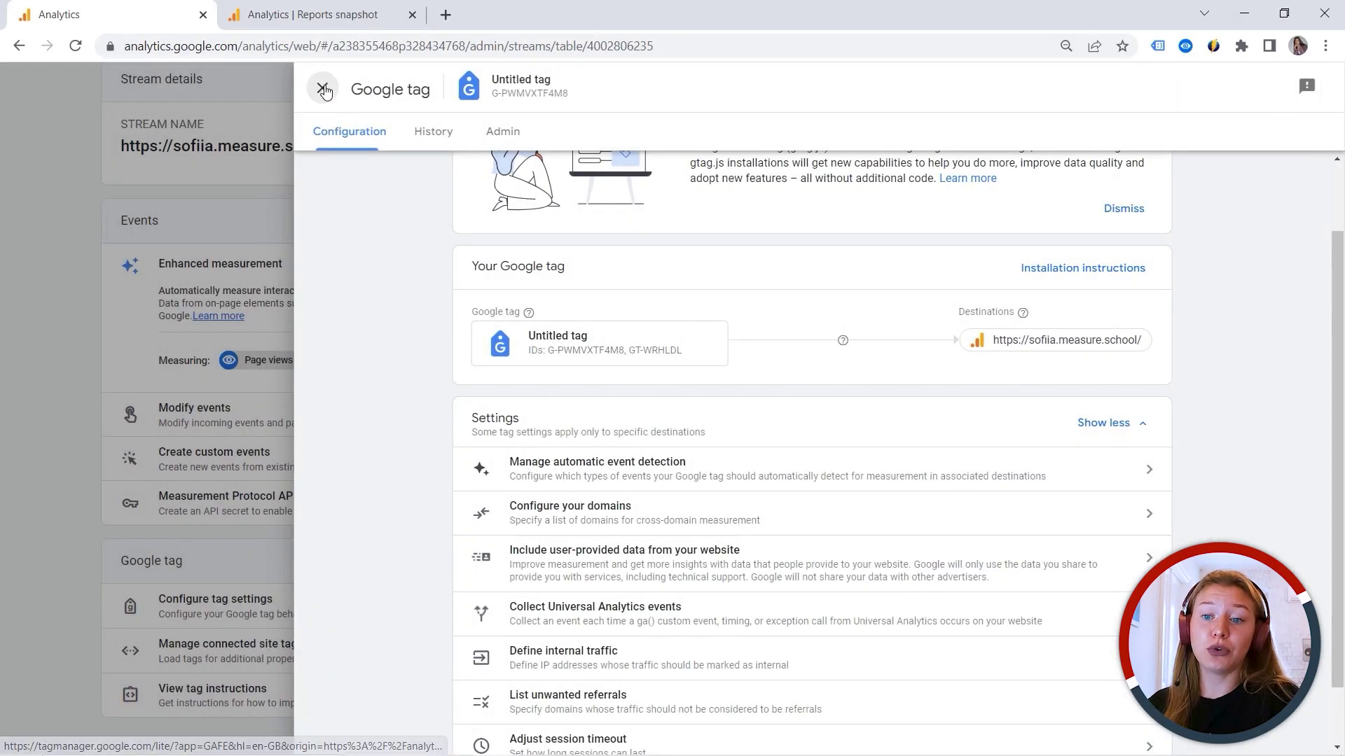
{"action": "left_click", "coordinate": [321, 88]}
Step: Leave the stream details, go to Google Ads links, and preview the Link panel without linking
{"action": "left_click", "coordinate": [91, 248]}
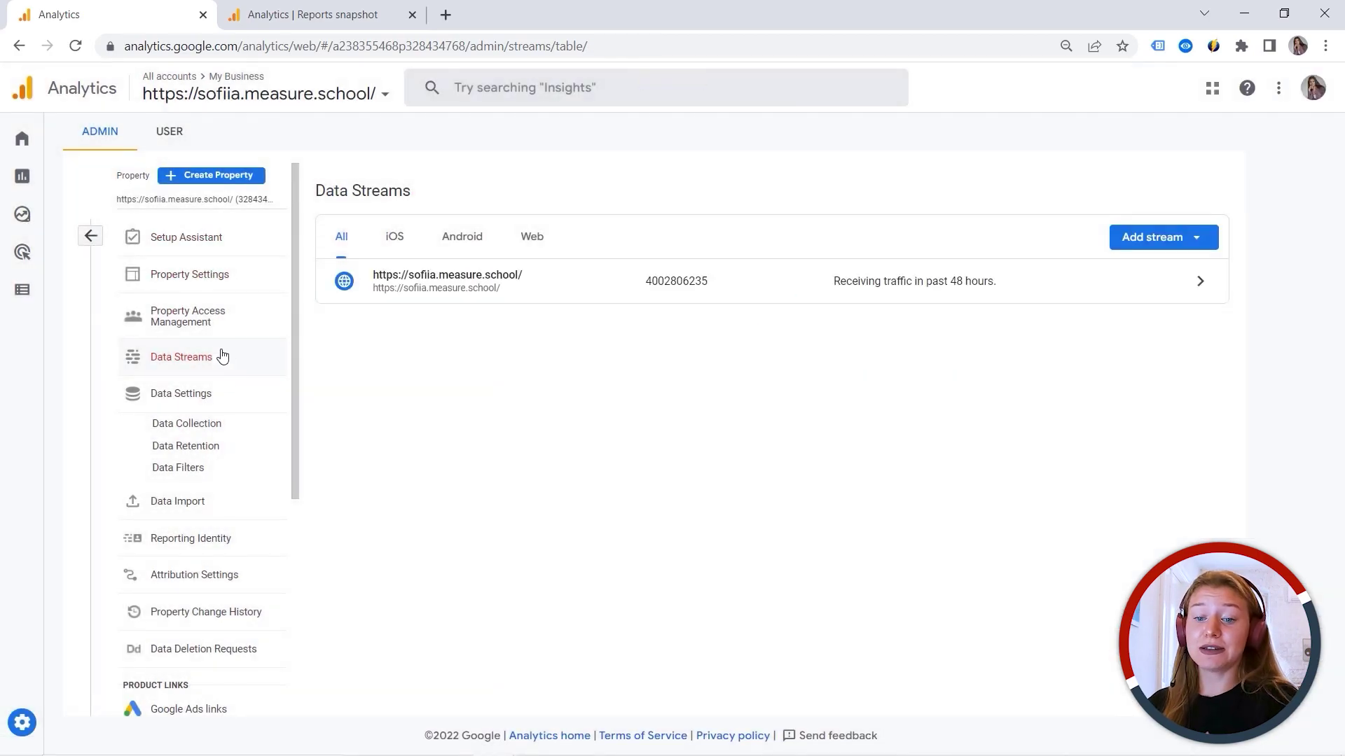
{"action": "scroll", "coordinate": [221, 353], "scroll_direction": "down", "scroll_amount": 1}
{"action": "scroll", "coordinate": [216, 323], "scroll_direction": "down", "scroll_amount": 2}
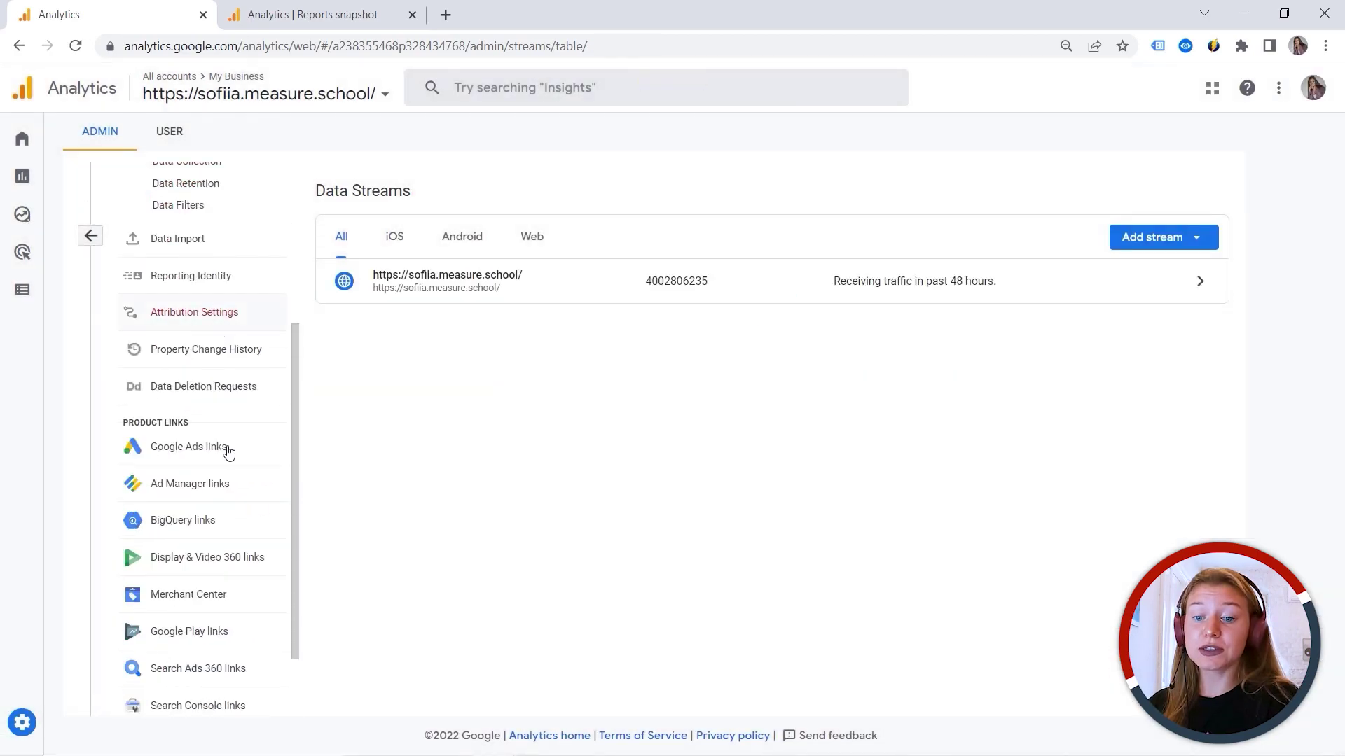
{"action": "left_click", "coordinate": [216, 435]}
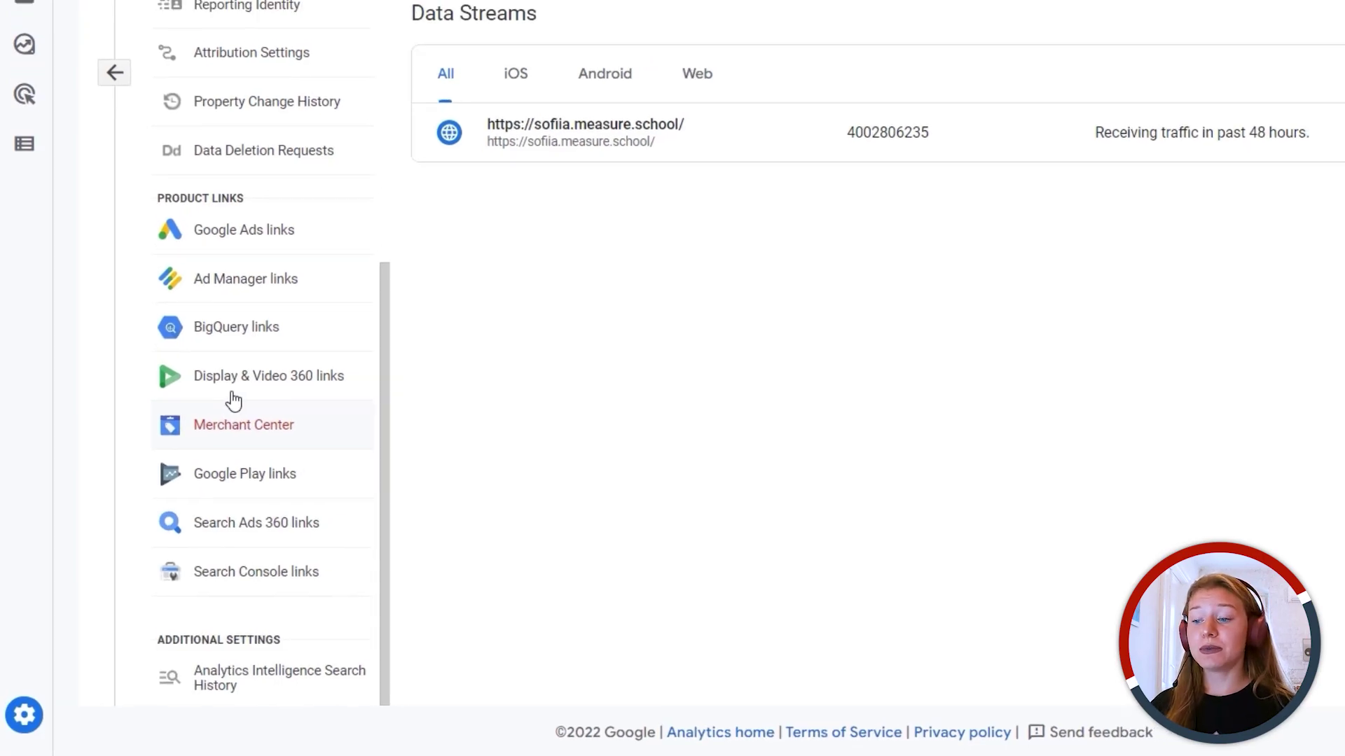
{"action": "left_click", "coordinate": [234, 220]}
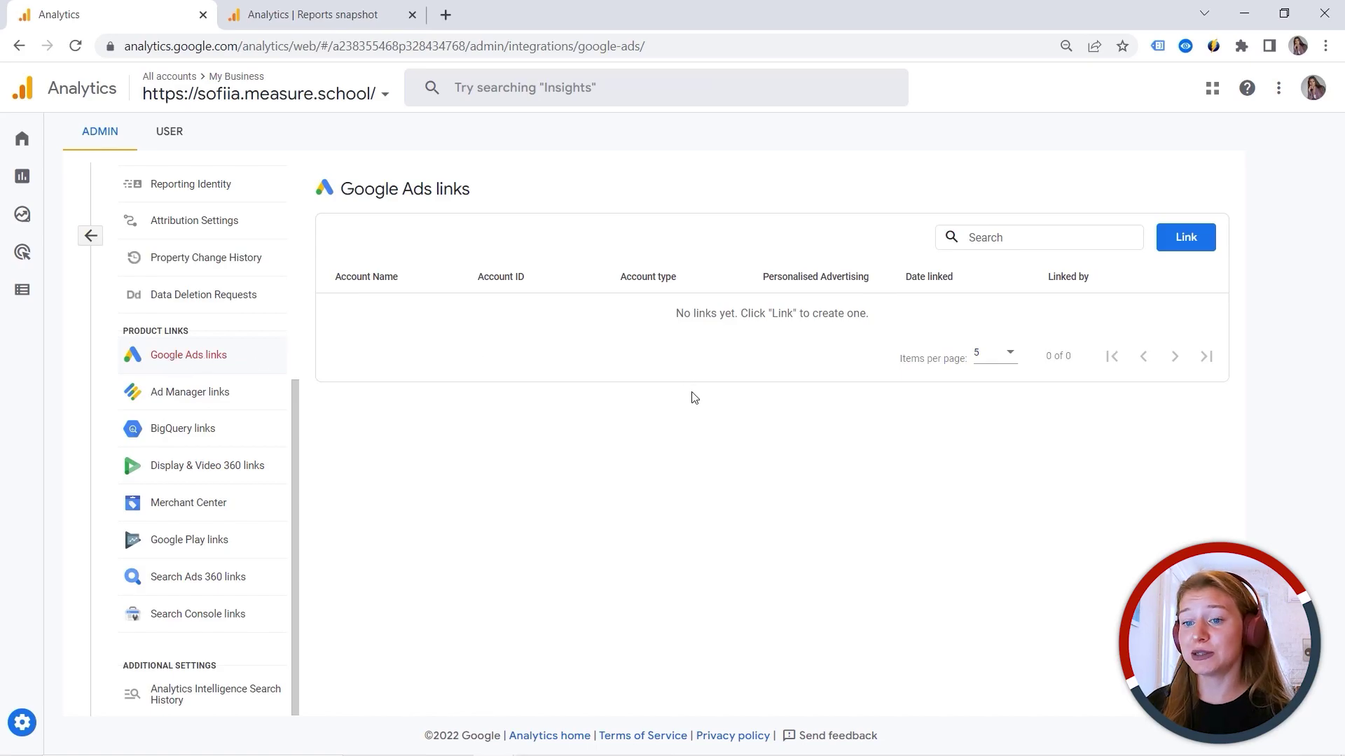
{"action": "left_click", "coordinate": [1183, 238]}
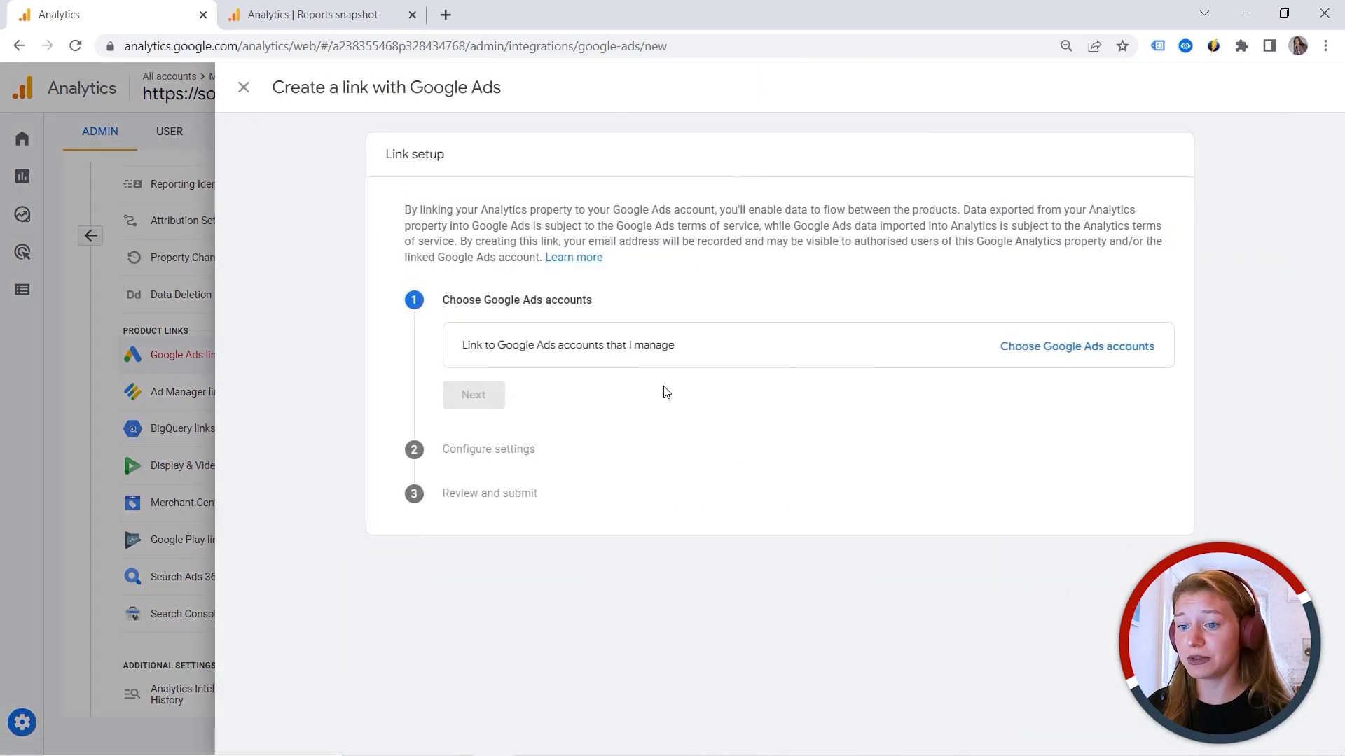
{"action": "left_click", "coordinate": [243, 88]}
{"action": "scroll", "coordinate": [284, 357], "scroll_direction": "up", "scroll_amount": 3}
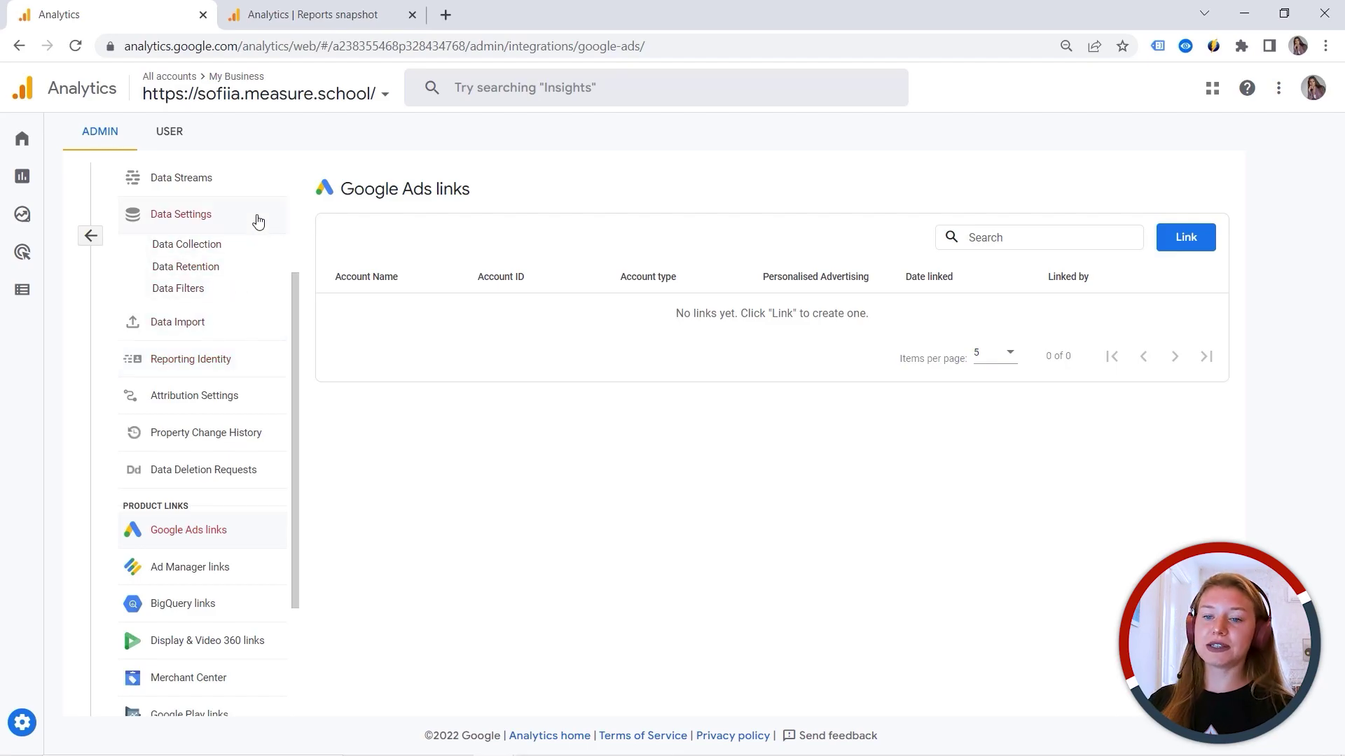
Step: Show the demo Traffic acquisition report by Session source/medium, then return to Admin
{"action": "left_click", "coordinate": [289, 11]}
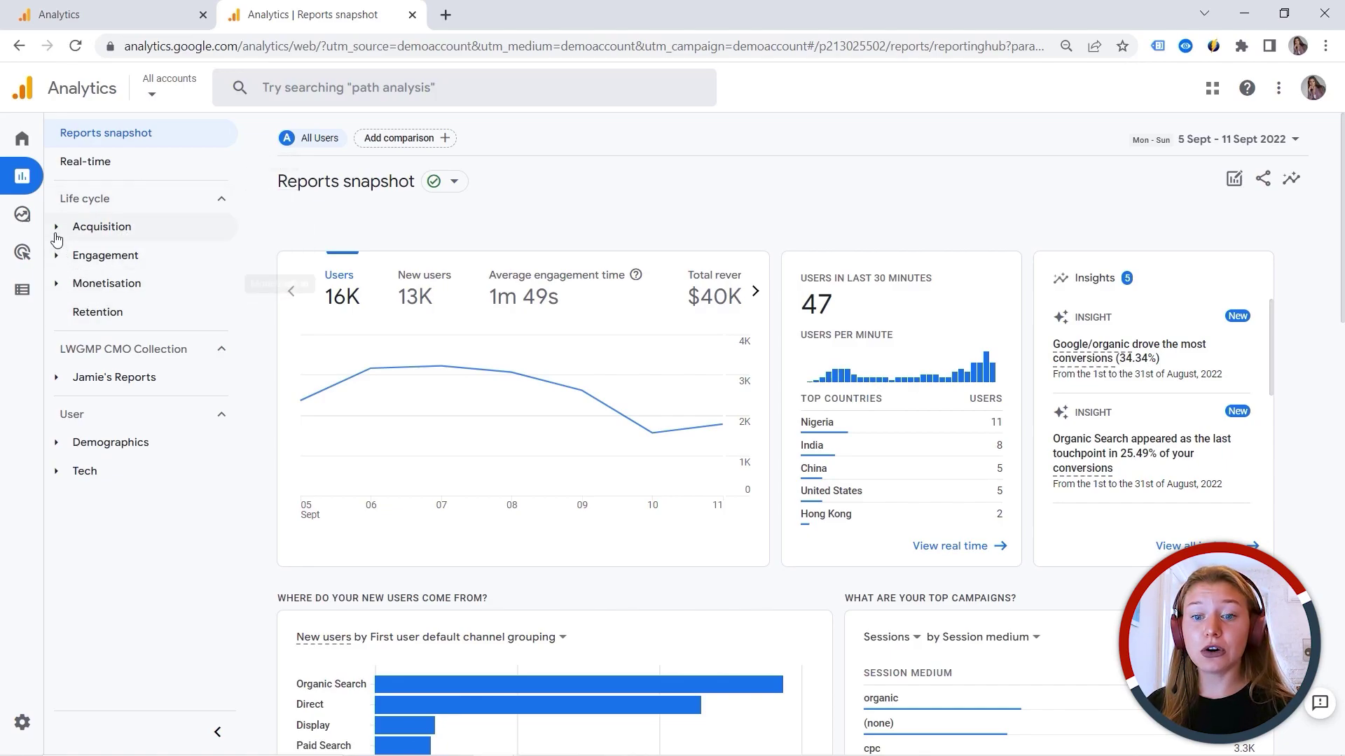
{"action": "left_click", "coordinate": [56, 231]}
{"action": "left_click", "coordinate": [109, 312]}
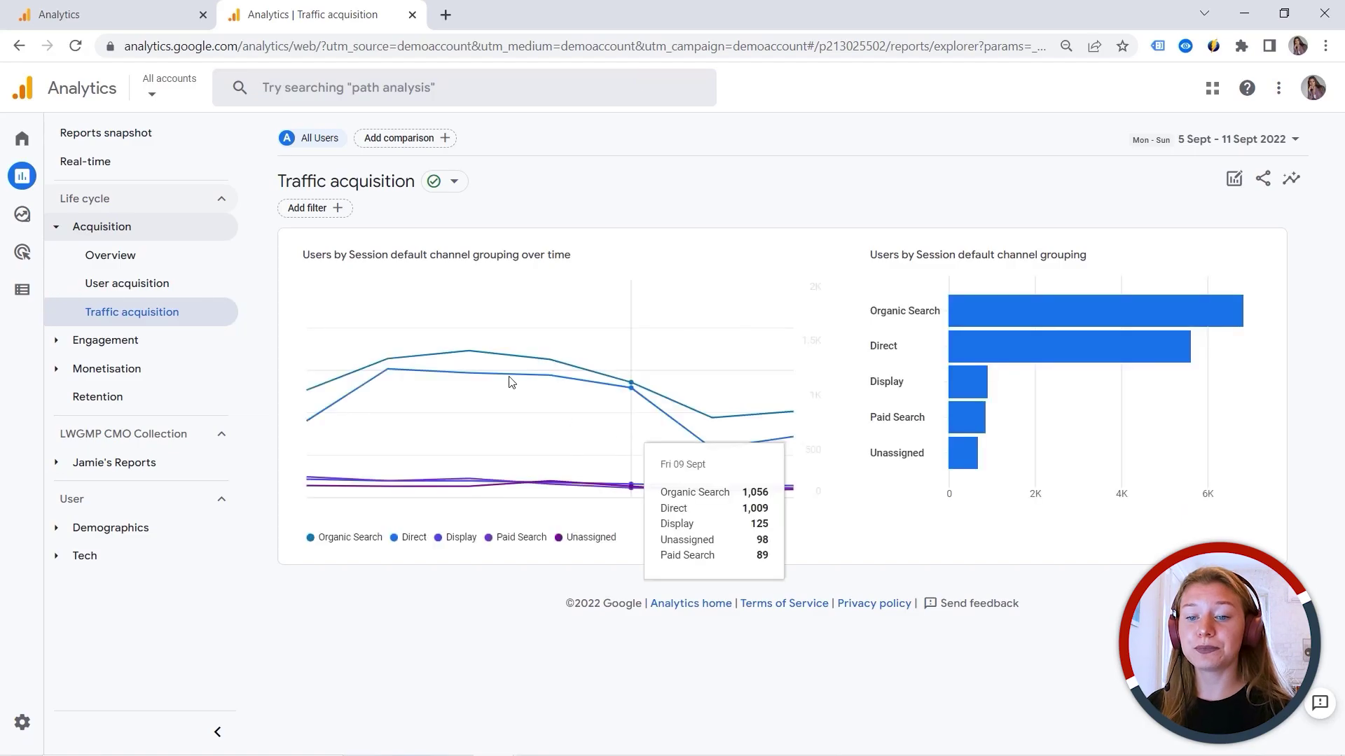
{"action": "scroll", "coordinate": [447, 509], "scroll_direction": "down", "scroll_amount": 1}
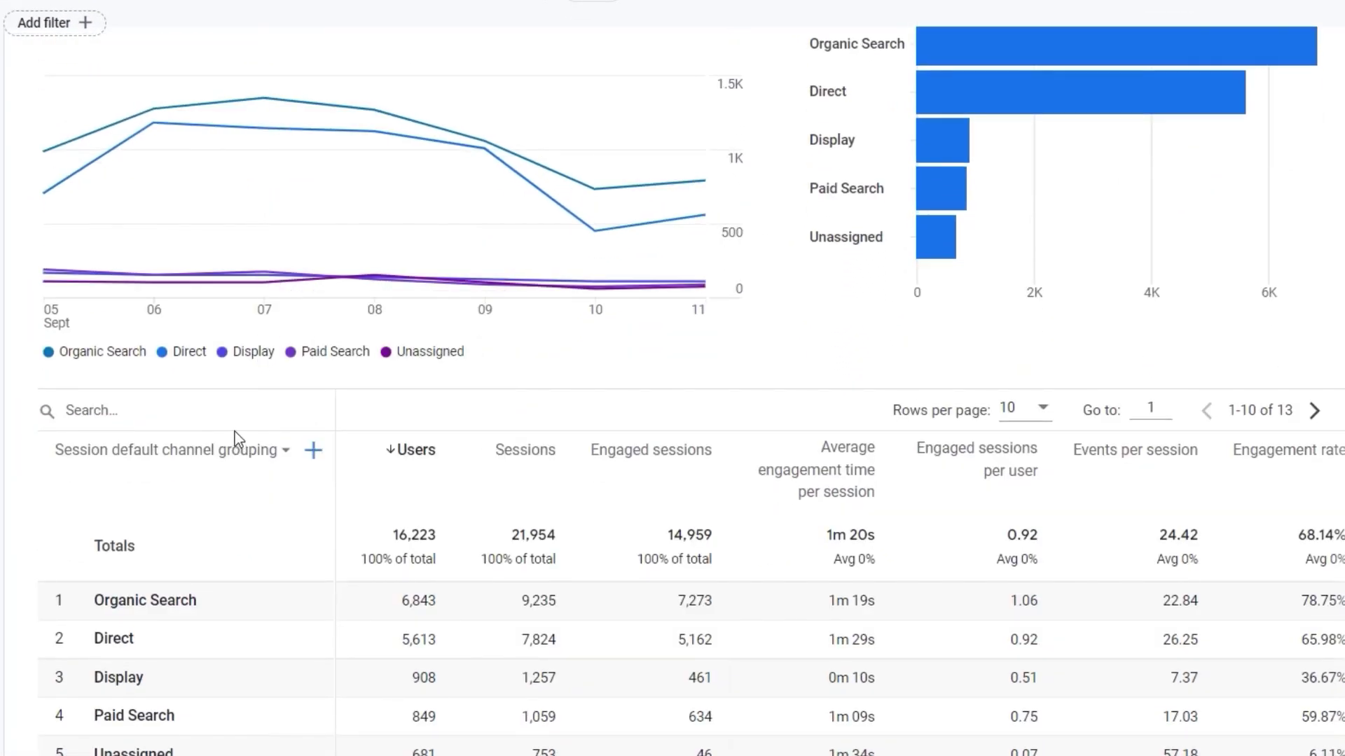
{"action": "scroll", "coordinate": [234, 432], "scroll_direction": "down", "scroll_amount": 3}
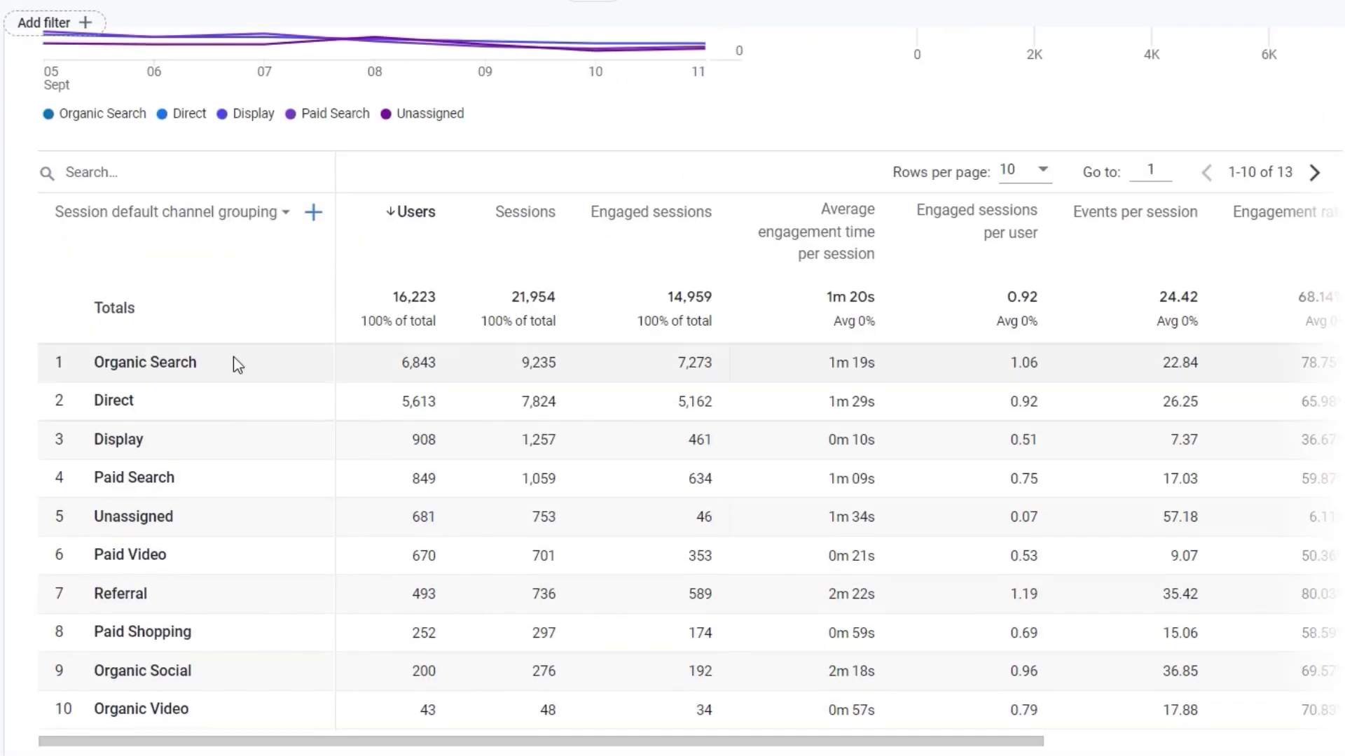
{"action": "left_click", "coordinate": [266, 215]}
{"action": "left_click", "coordinate": [130, 280]}
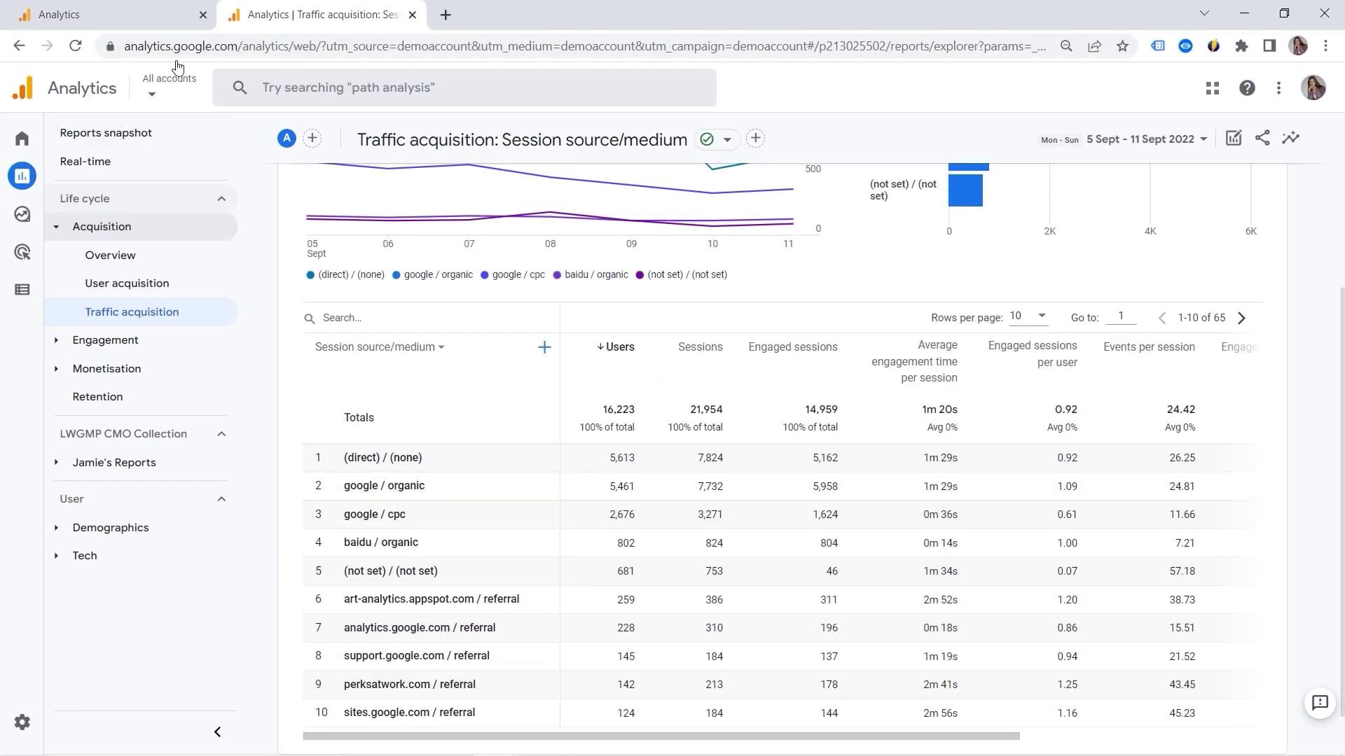
{"action": "left_click", "coordinate": [140, 14]}
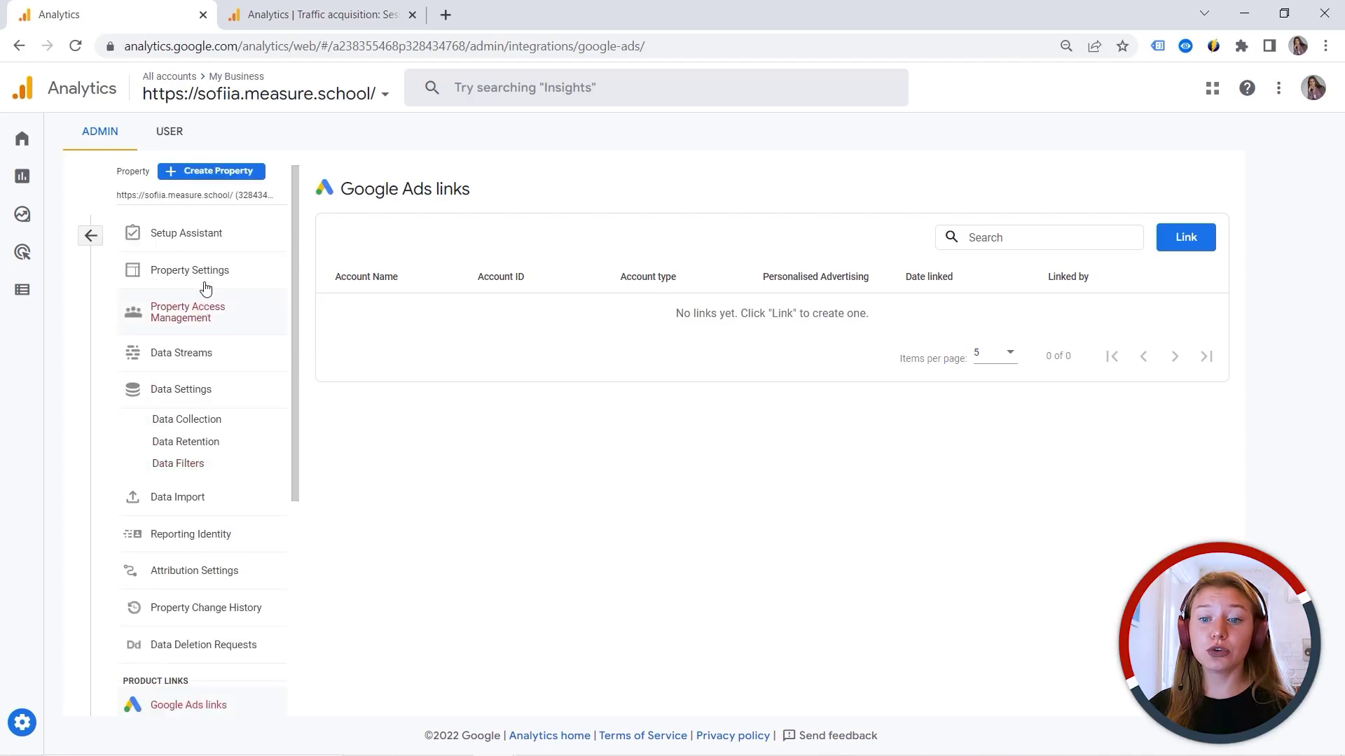
Step: Check the web stream's tag settings for unwanted referrals paypal.com and klarna.com
{"action": "left_click", "coordinate": [208, 362]}
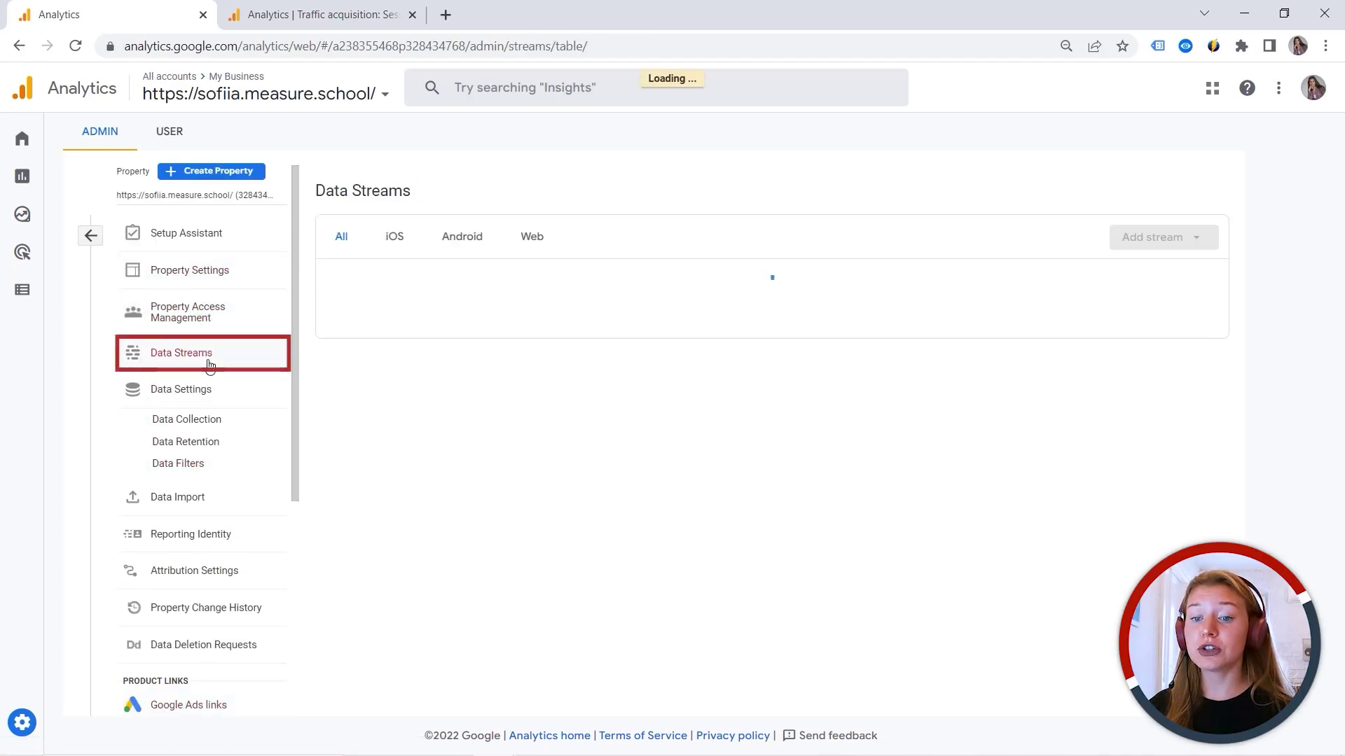
{"action": "left_click", "coordinate": [630, 282]}
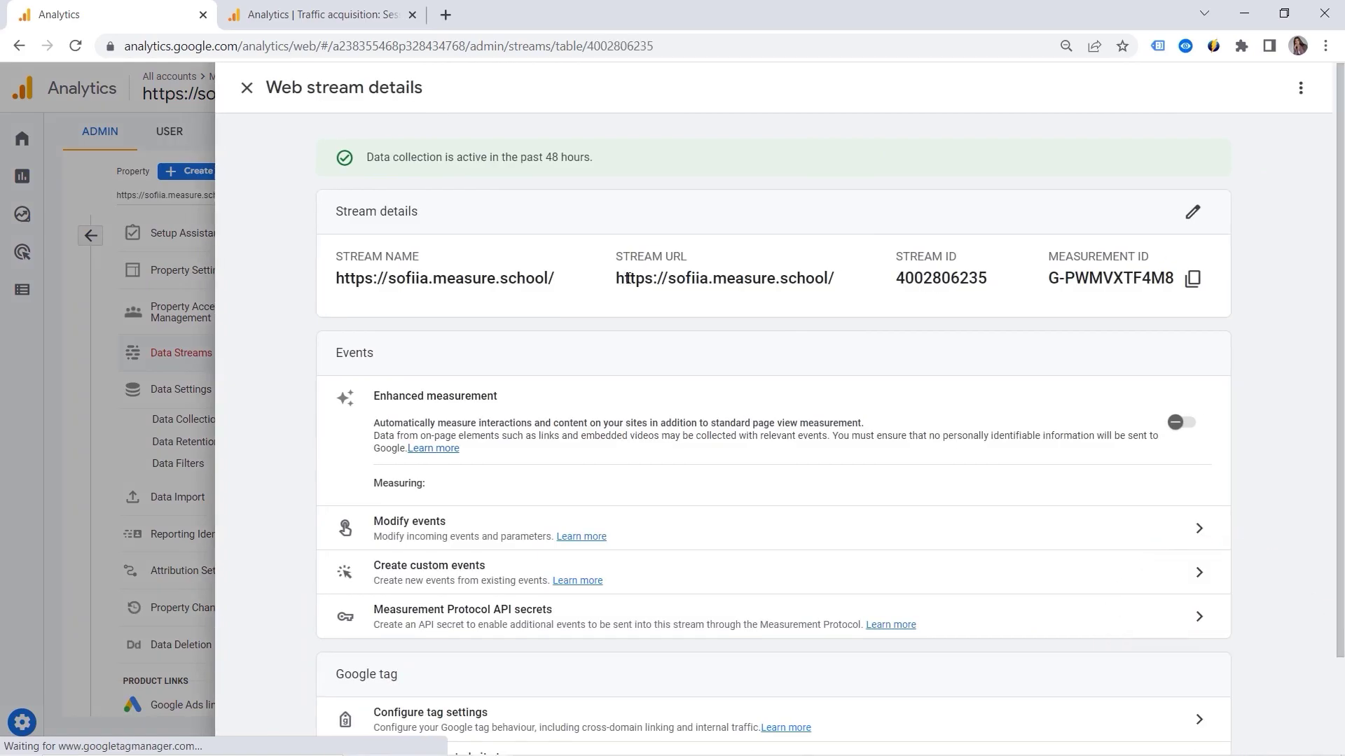
{"action": "scroll", "coordinate": [628, 278], "scroll_direction": "down", "scroll_amount": 2}
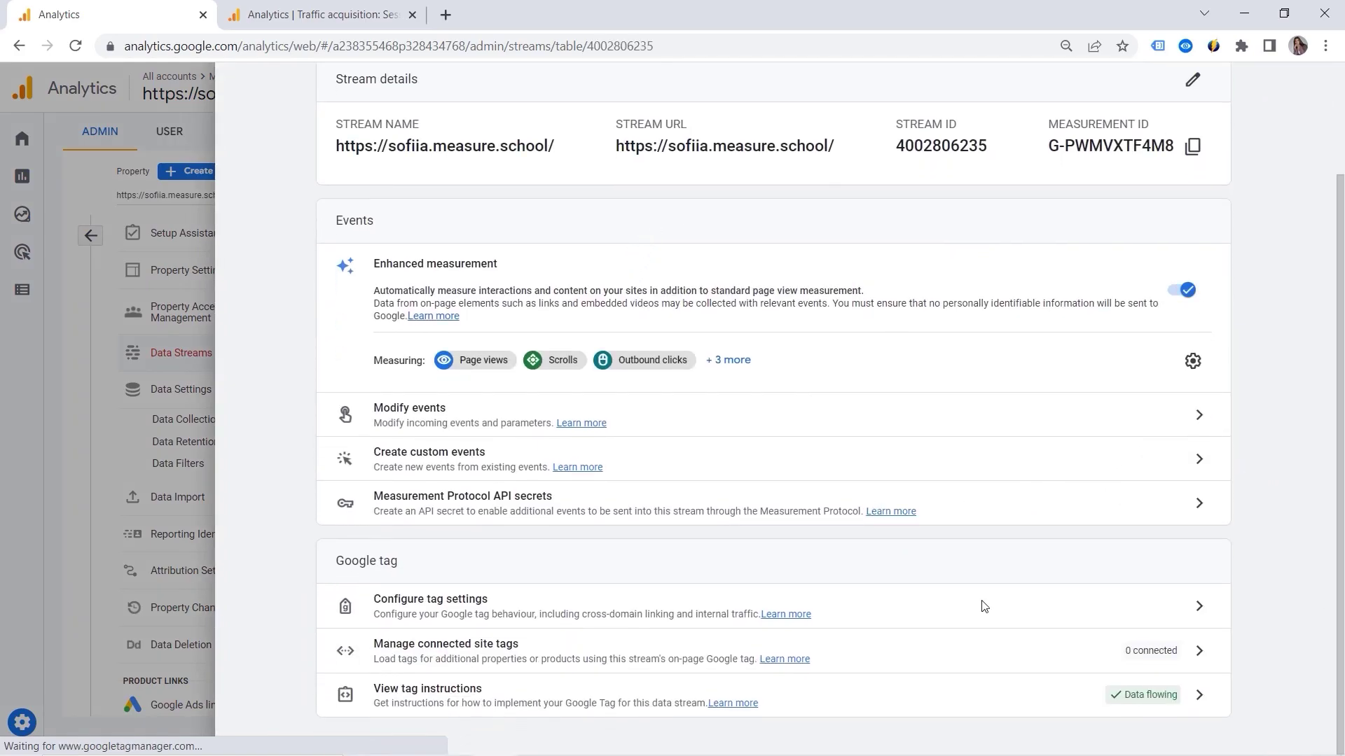
{"action": "left_click", "coordinate": [599, 603]}
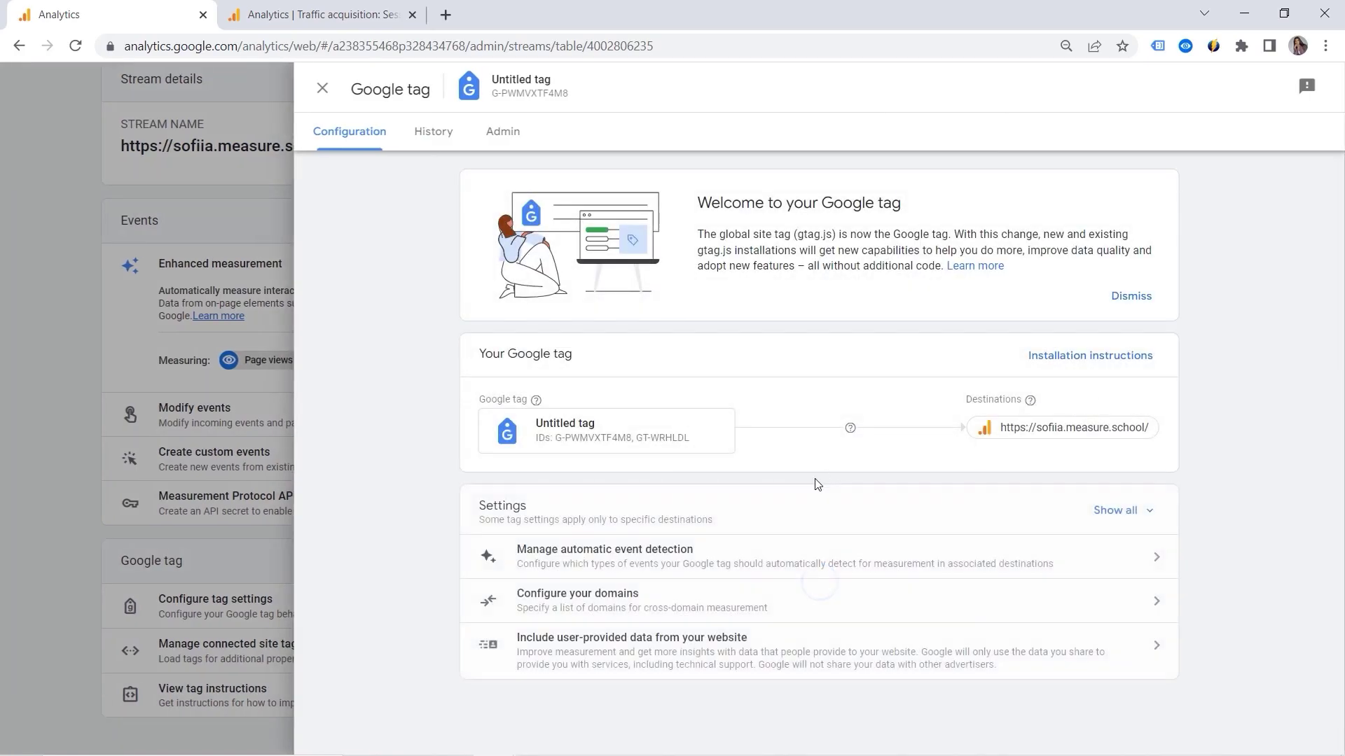
{"action": "left_click", "coordinate": [1092, 511]}
{"action": "scroll", "coordinate": [700, 581], "scroll_direction": "down", "scroll_amount": 2}
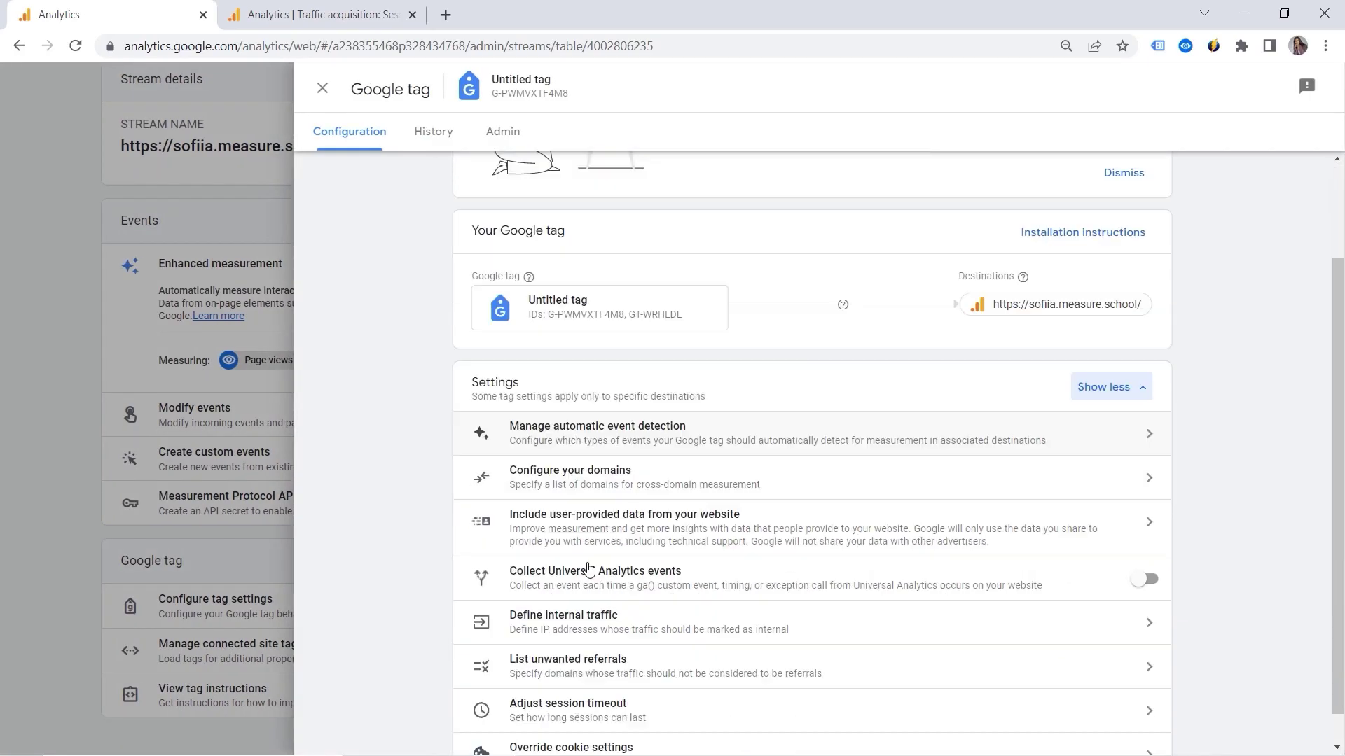
{"action": "left_click", "coordinate": [578, 634]}
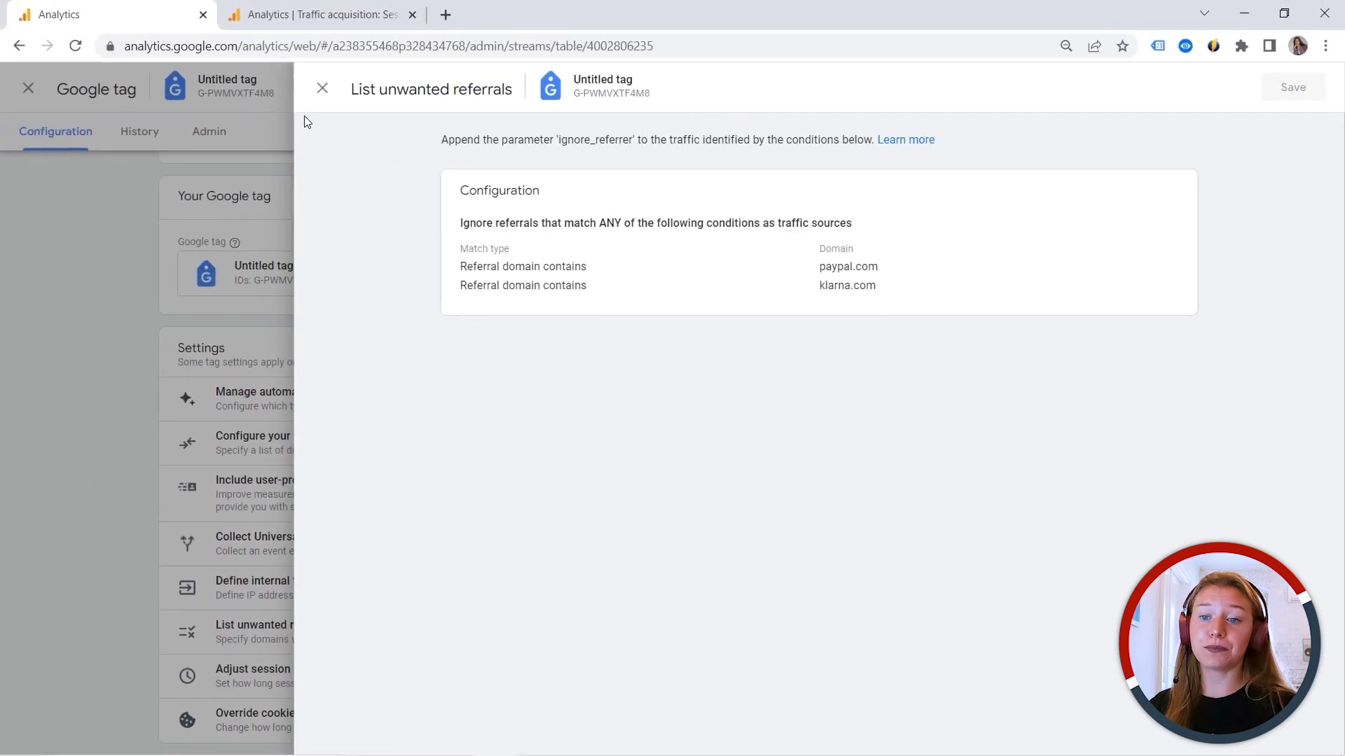
{"action": "left_click", "coordinate": [321, 88]}
Step: Close the tag and stream panels and show all three Reporting Identity options, Blended selected
{"action": "left_click", "coordinate": [312, 86]}
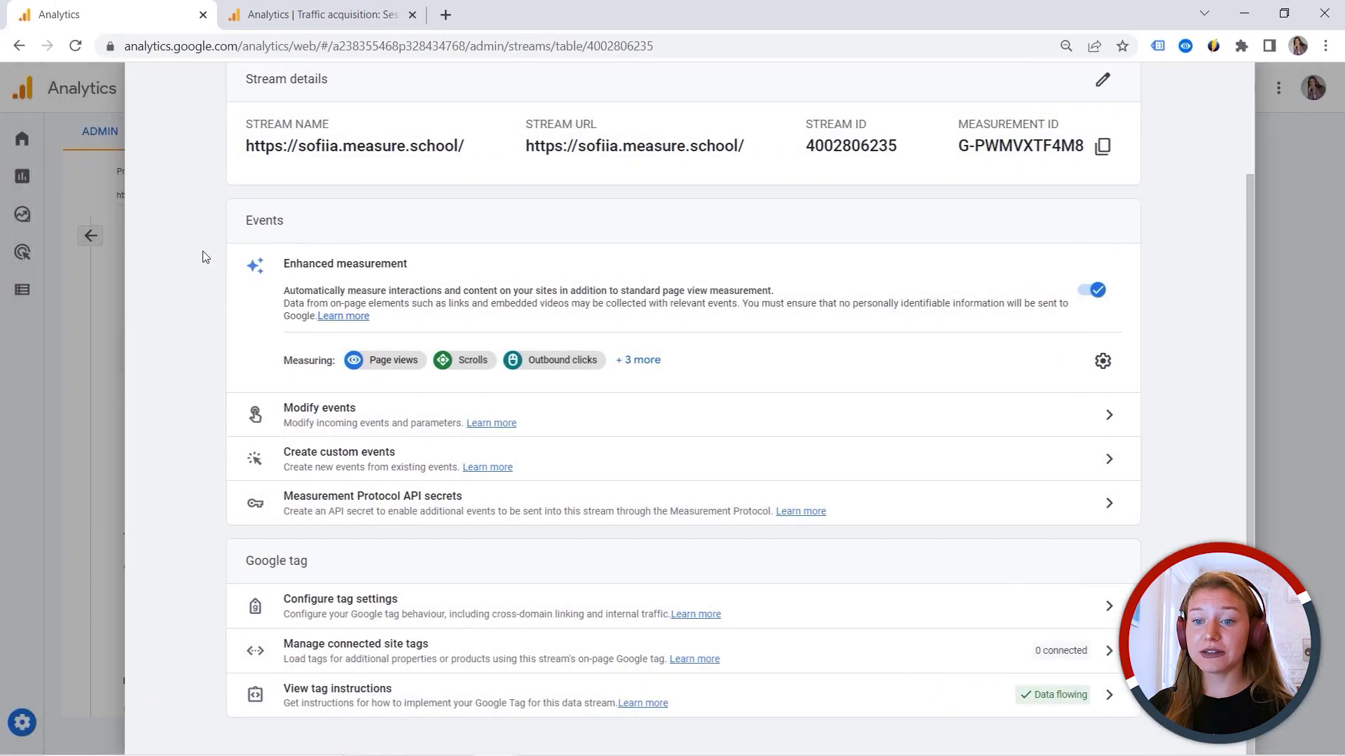
{"action": "left_click", "coordinate": [153, 345]}
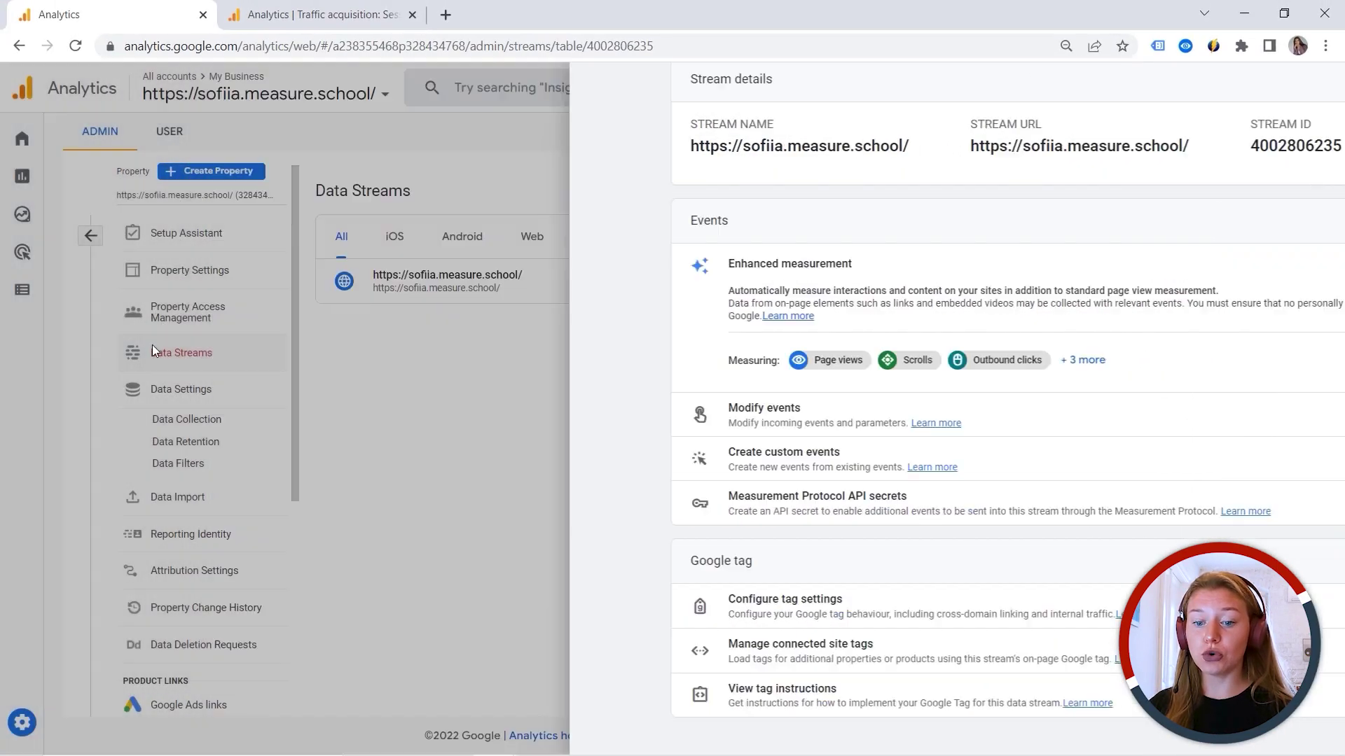
{"action": "left_click", "coordinate": [201, 552]}
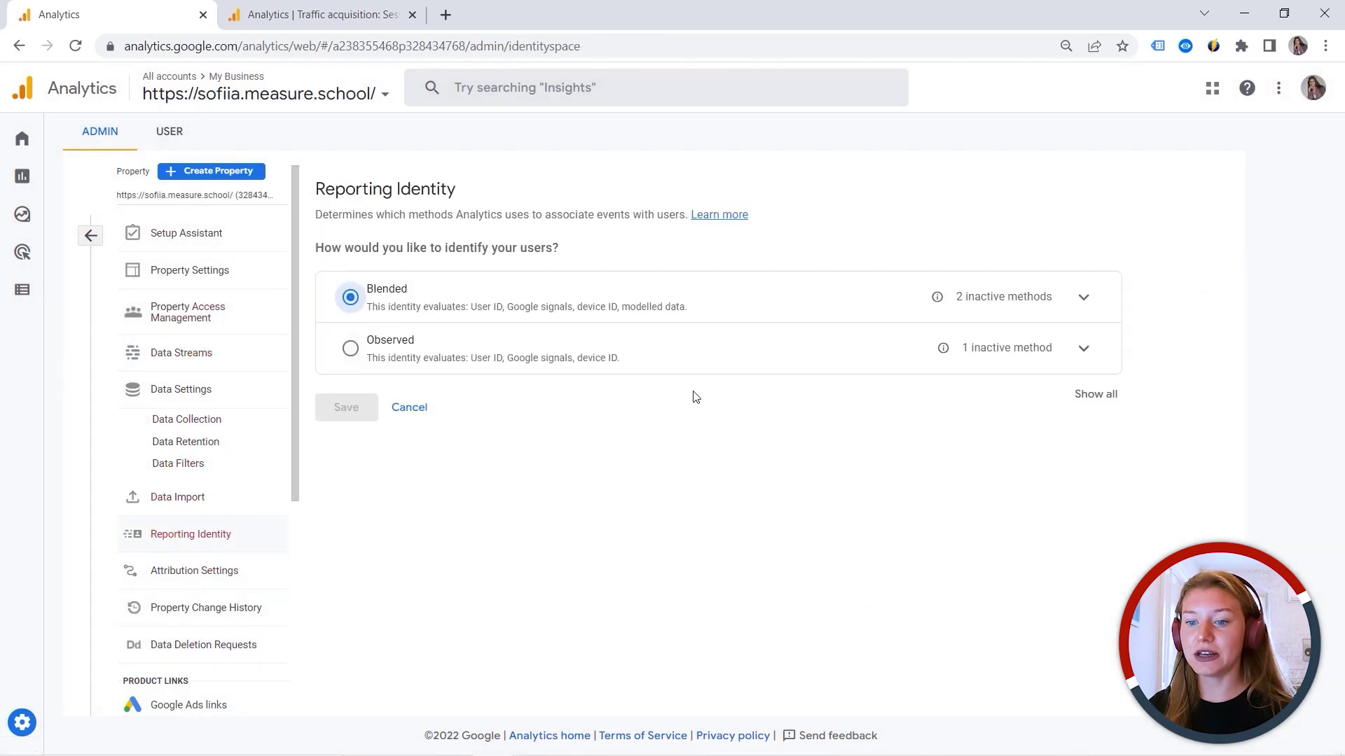
{"action": "left_click", "coordinate": [1108, 395]}
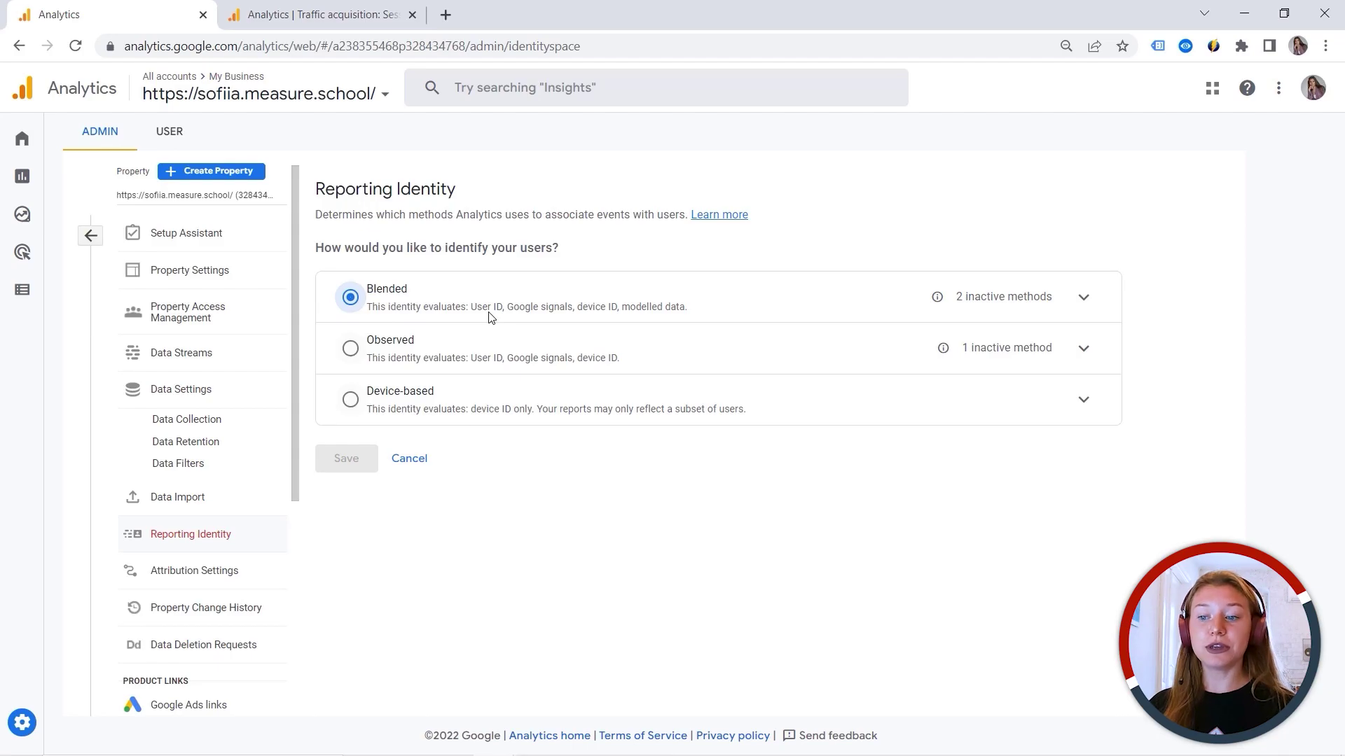
Step: Expand Blended to review User ID, Google signals (off), Device ID and Modelling (unavailable)
{"action": "left_click", "coordinate": [1084, 300]}
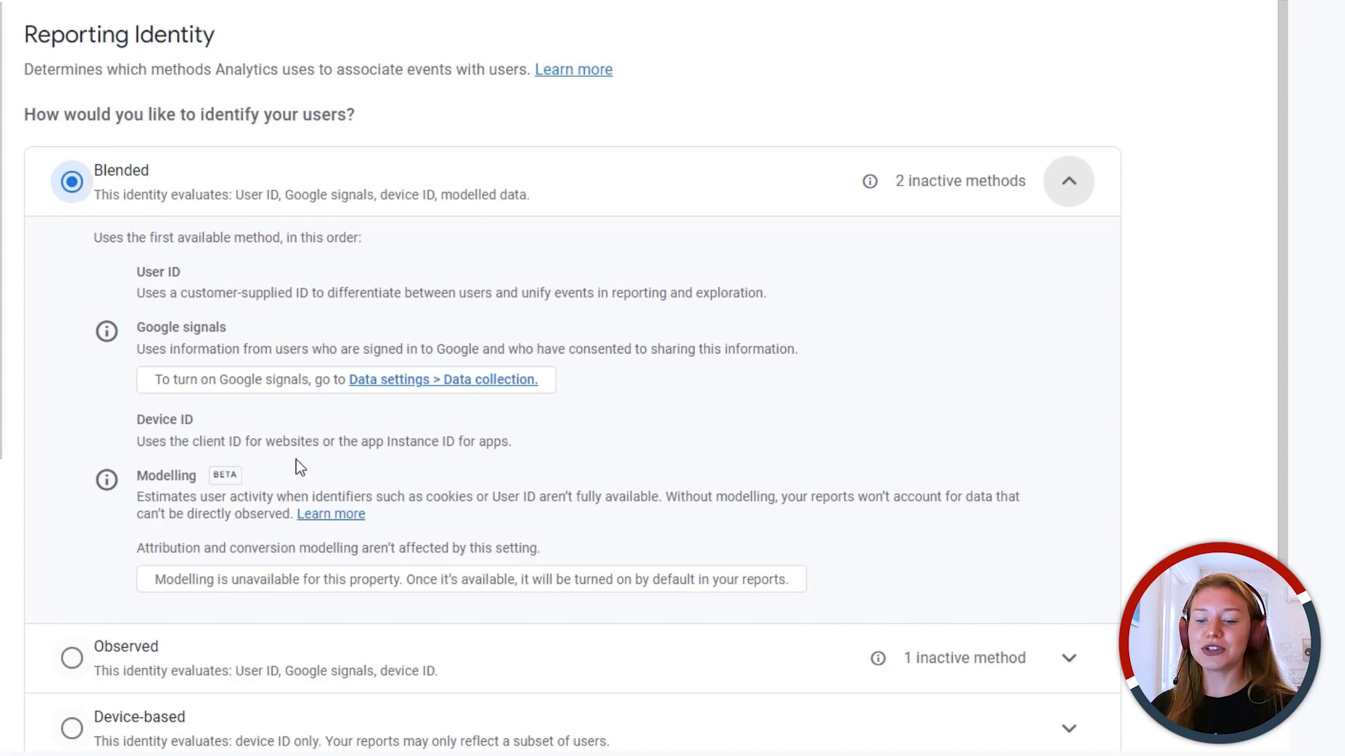
{"action": "scroll", "coordinate": [301, 436], "scroll_direction": "down", "scroll_amount": 1}
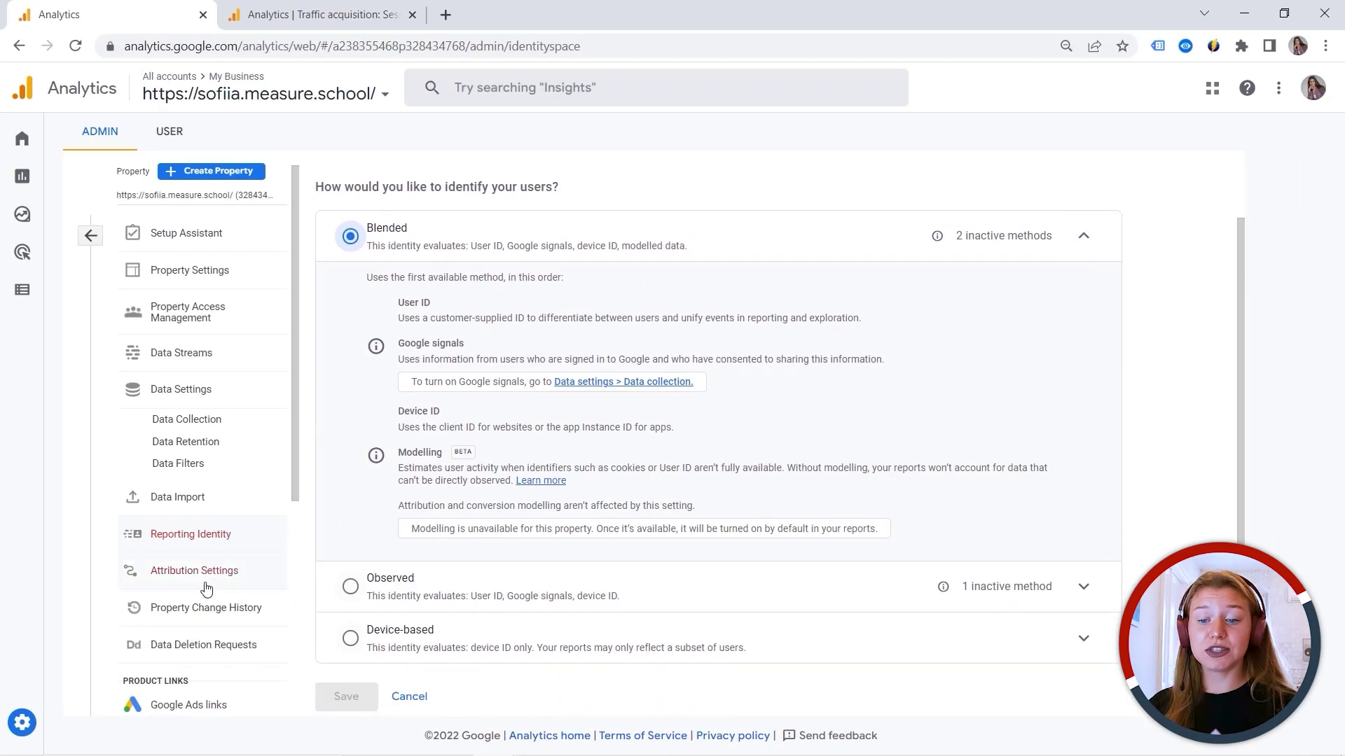
{"action": "scroll", "coordinate": [180, 490], "scroll_direction": "down", "scroll_amount": 1}
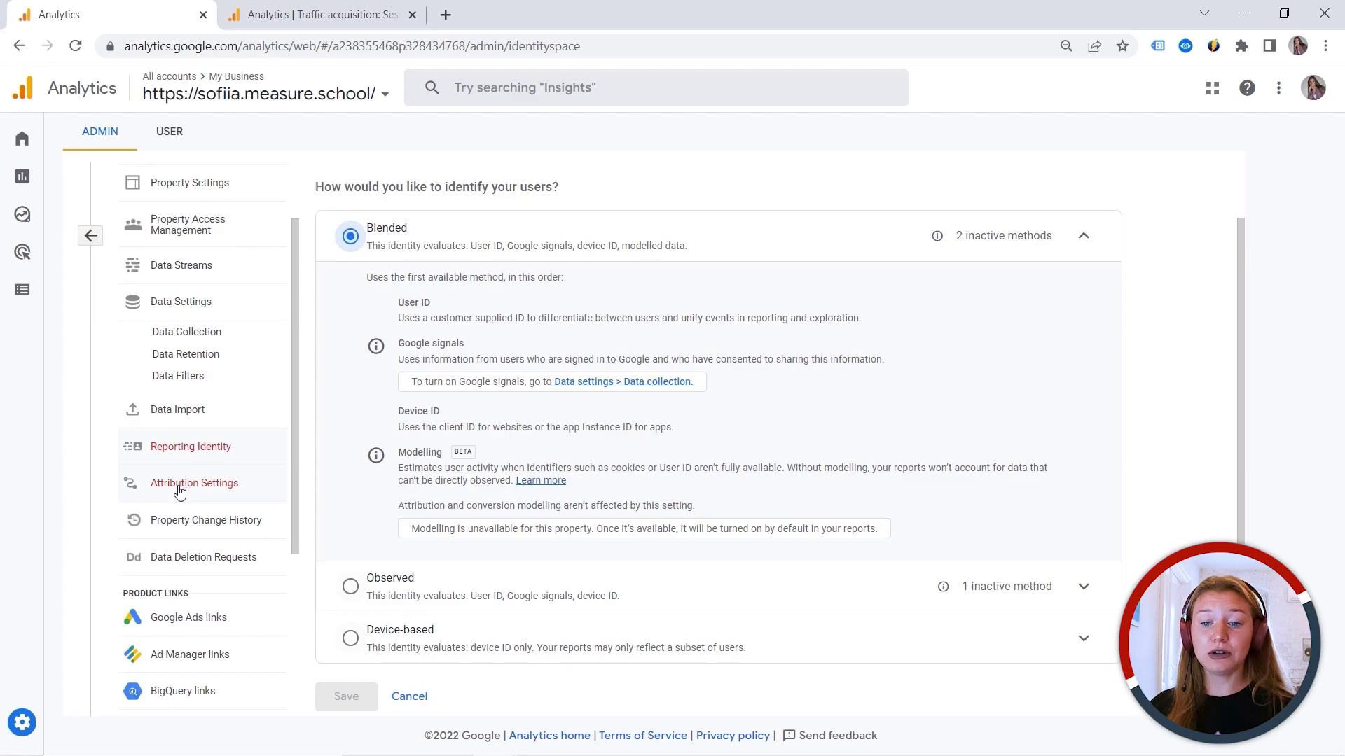
Step: Check the Attribution Settings model list, leaving Cross-channel data-driven and 30-day lookback unchanged
{"action": "left_click", "coordinate": [180, 488]}
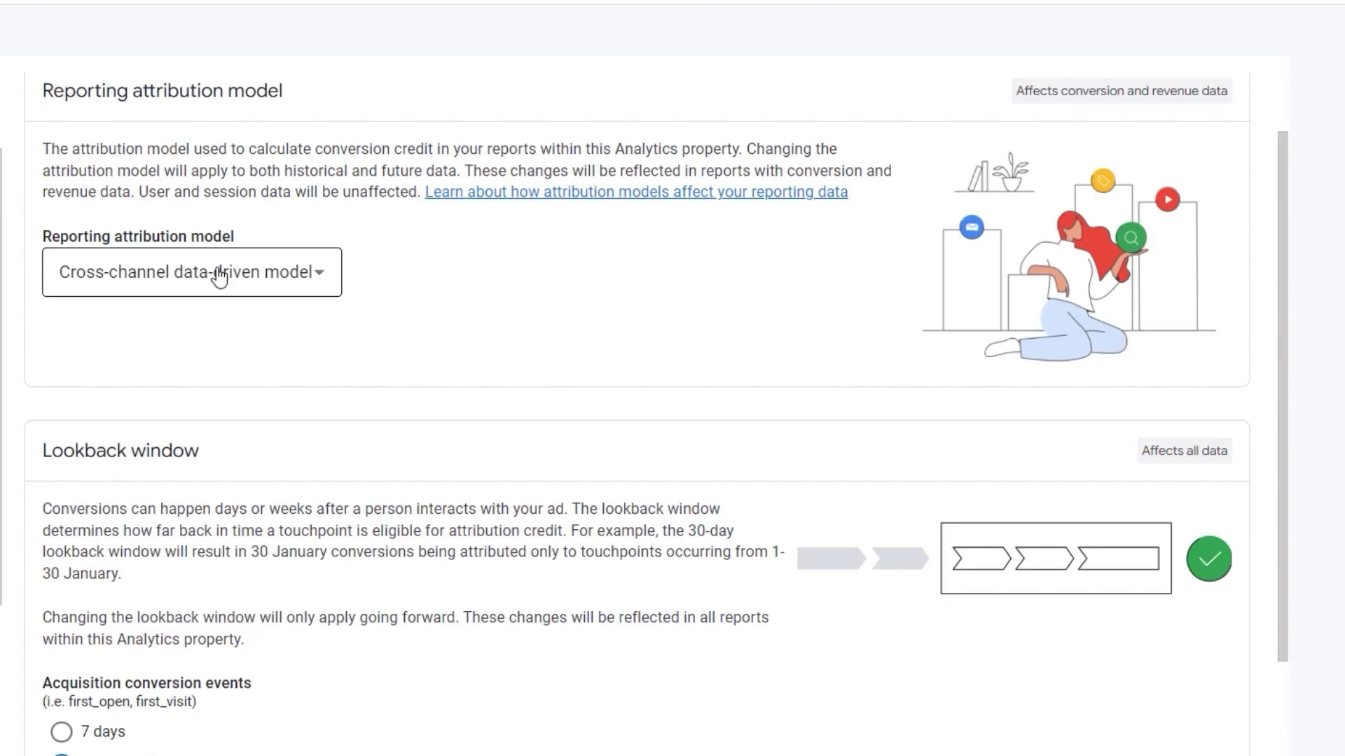
{"action": "left_click", "coordinate": [219, 276]}
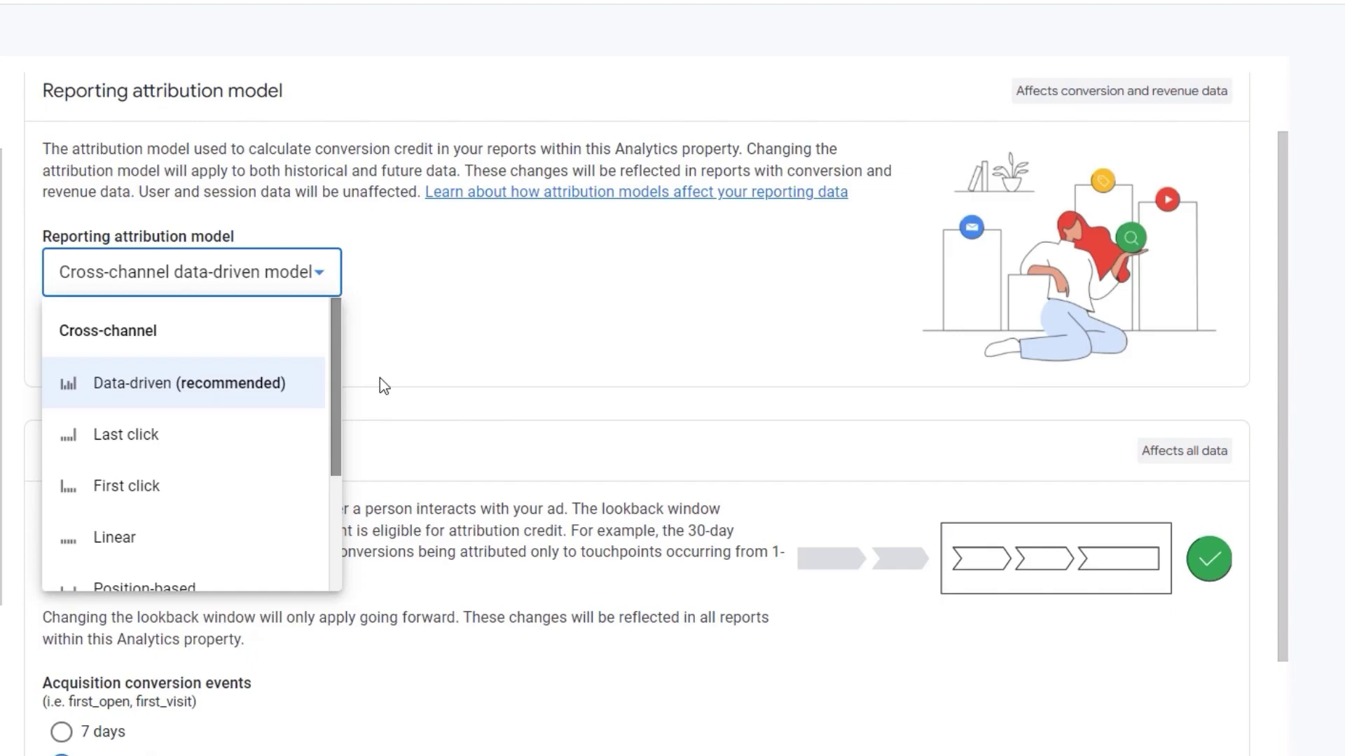
{"action": "left_click", "coordinate": [409, 364]}
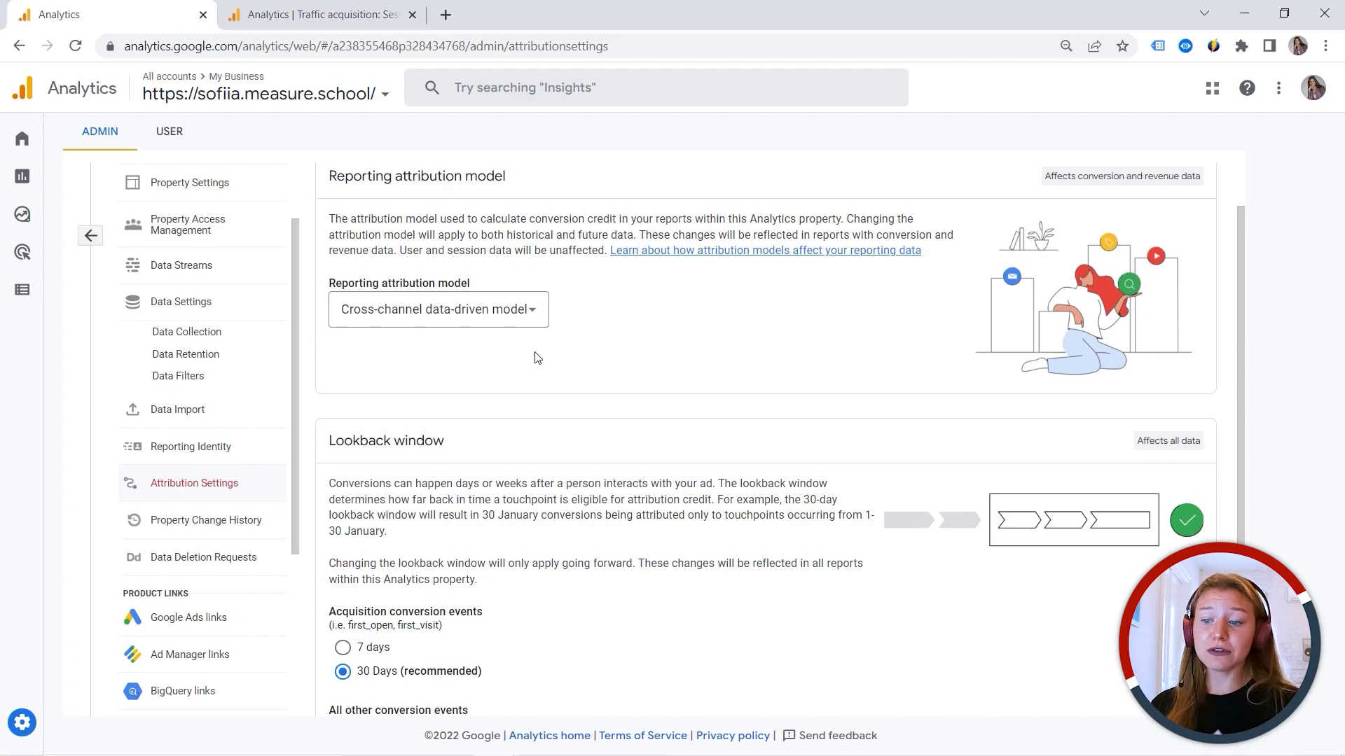
{"action": "scroll", "coordinate": [537, 358], "scroll_direction": "down", "scroll_amount": 3}
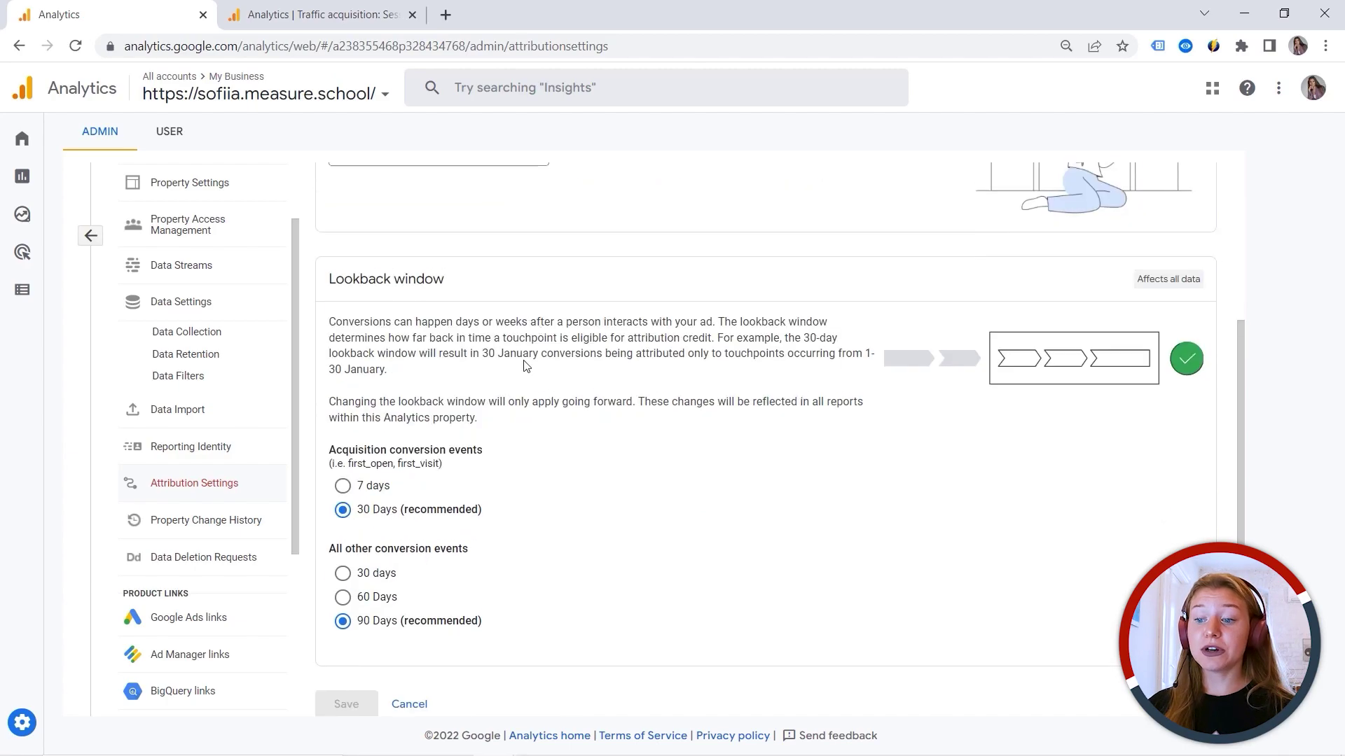